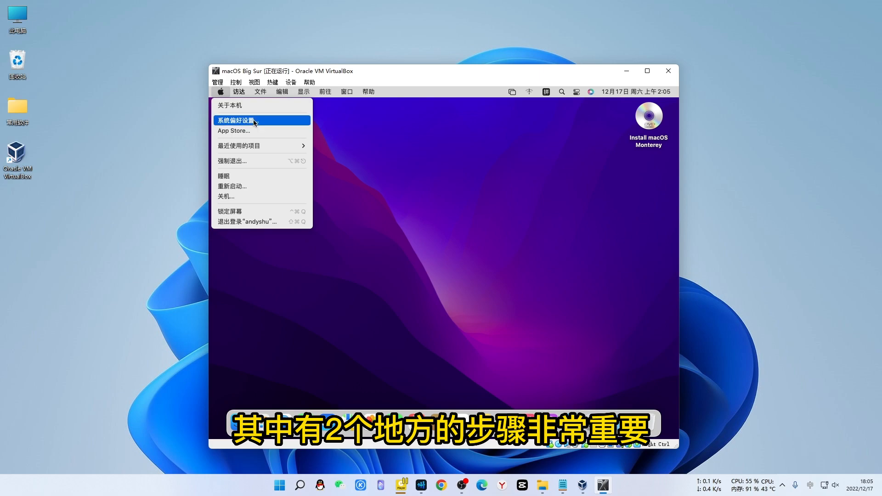
Open the Apple menu in the running macOS guest, then return to the Windows desktop
left_click(255, 123)
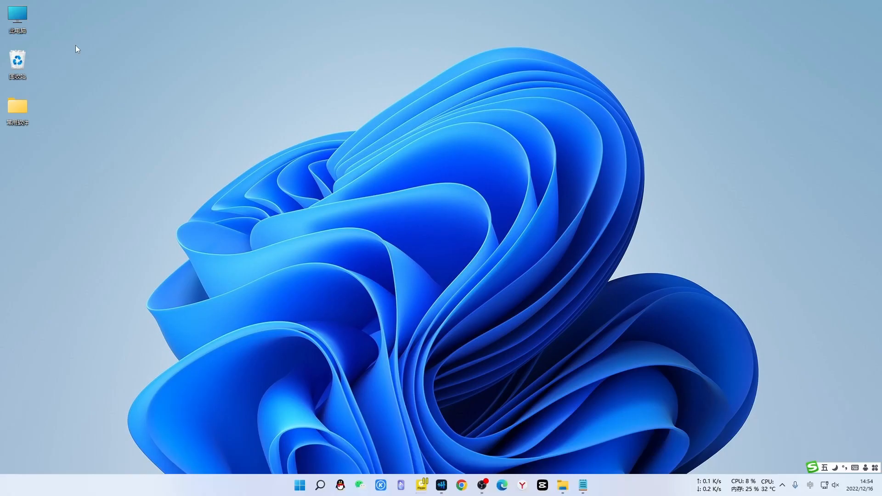
right_click(18, 16)
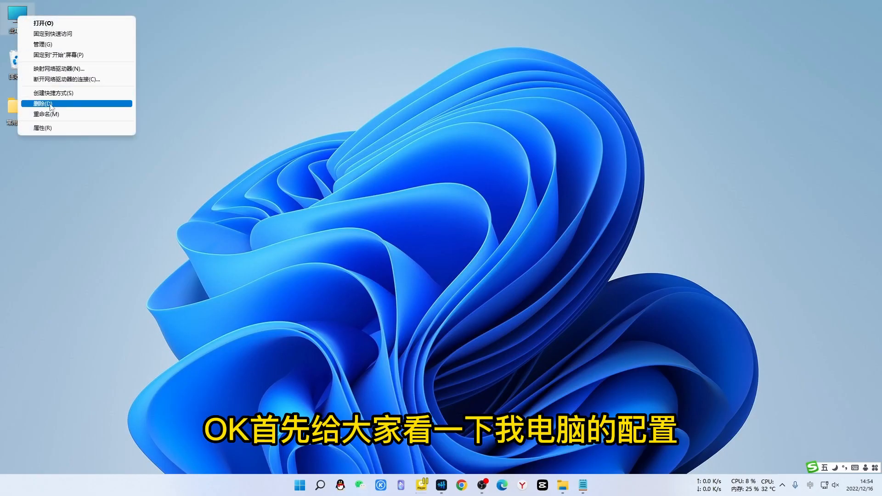
left_click(46, 128)
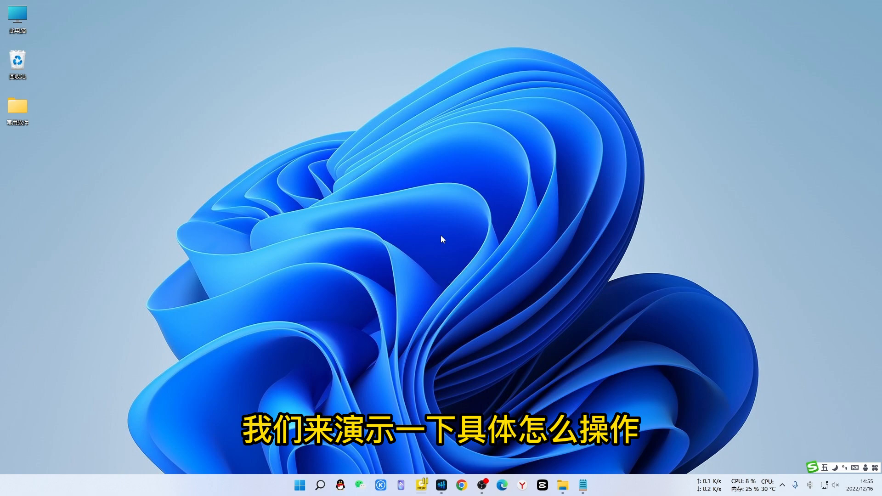
left_click(583, 485)
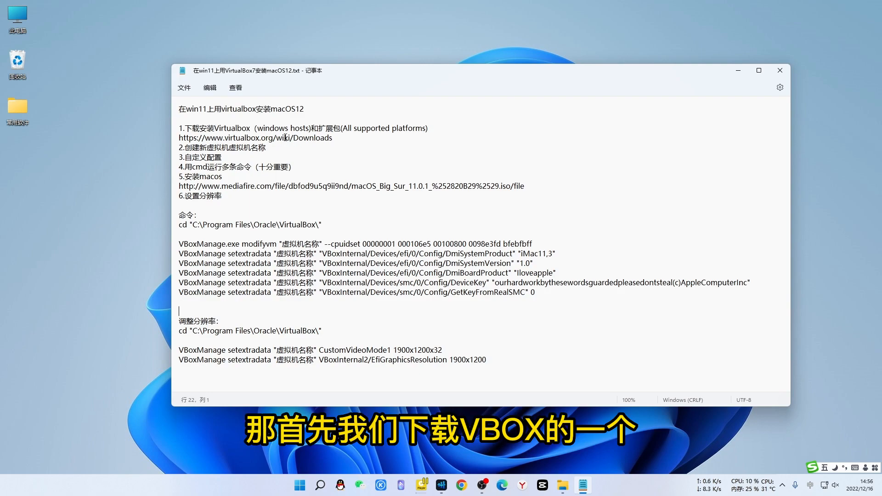
left_click_drag(333, 138, 179, 138)
key("ctrl+c")
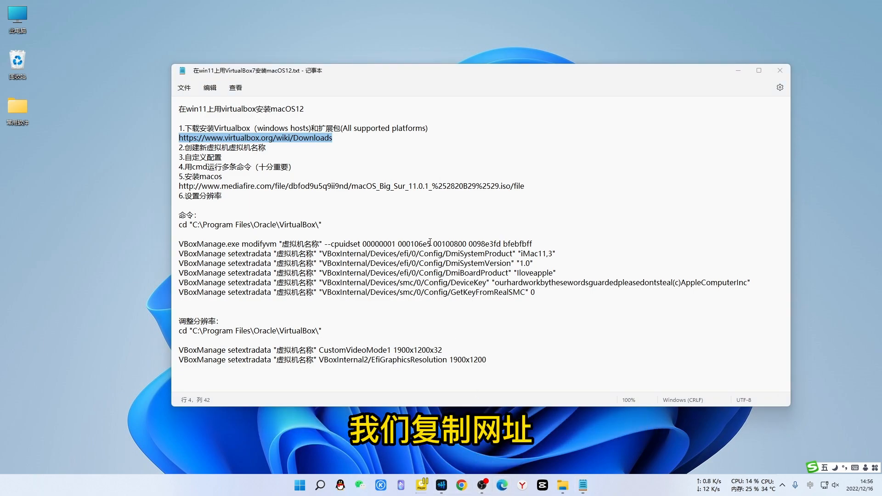
Load the copied VirtualBox Downloads address in a maximized Edge window
left_click(852, 11)
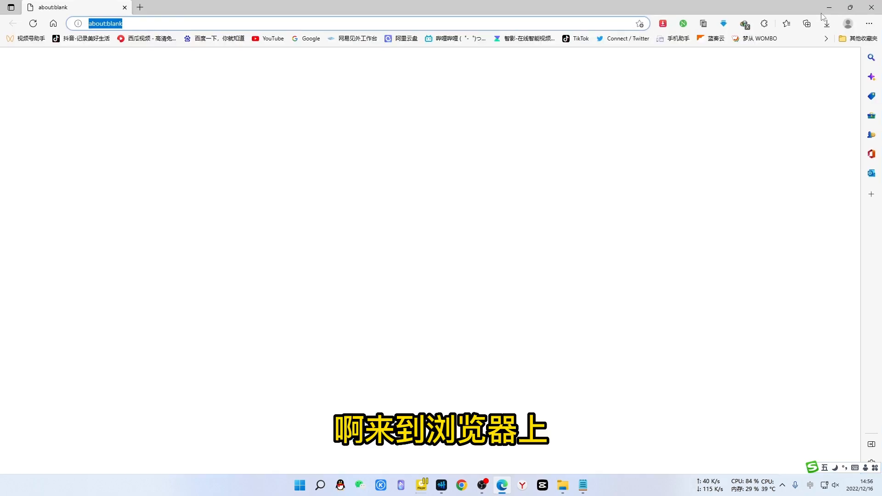
key("ctrl+v")
key("Return")
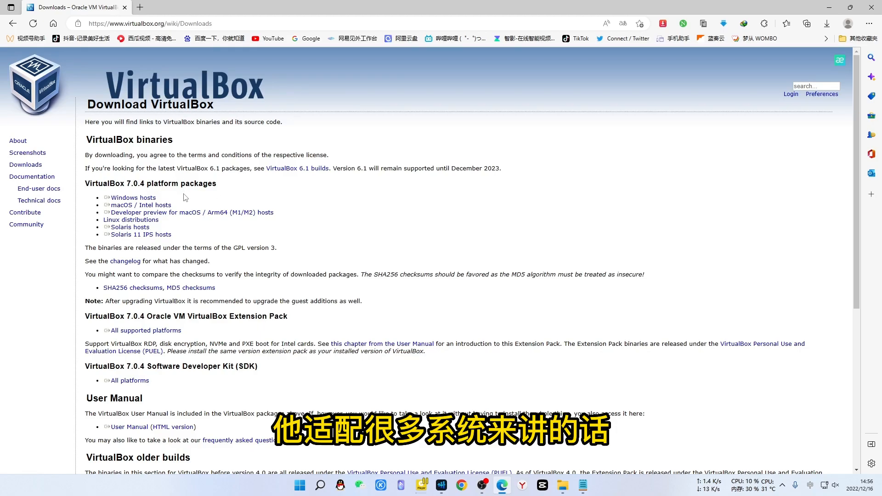
Highlight the Windows, macOS/Intel and Arm64 host download links, then minimize Edge
left_click_drag(185, 198, 103, 198)
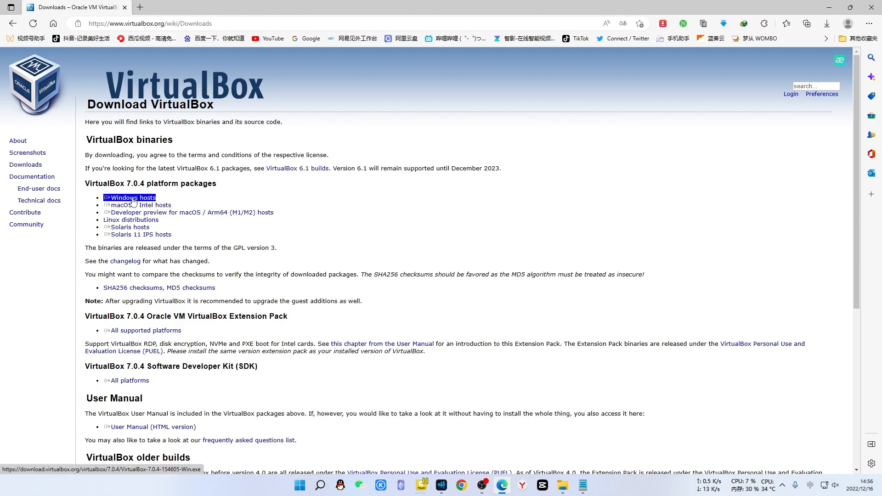
triple_click(155, 207)
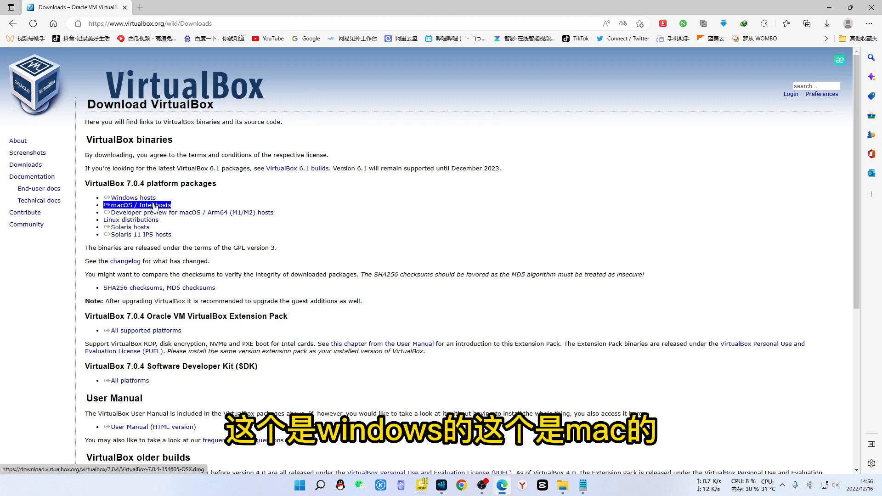
triple_click(147, 213)
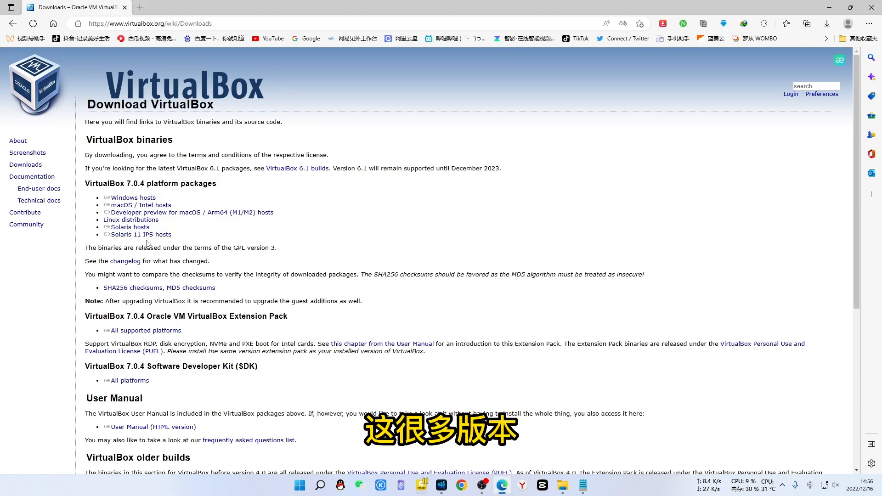
triple_click(134, 199)
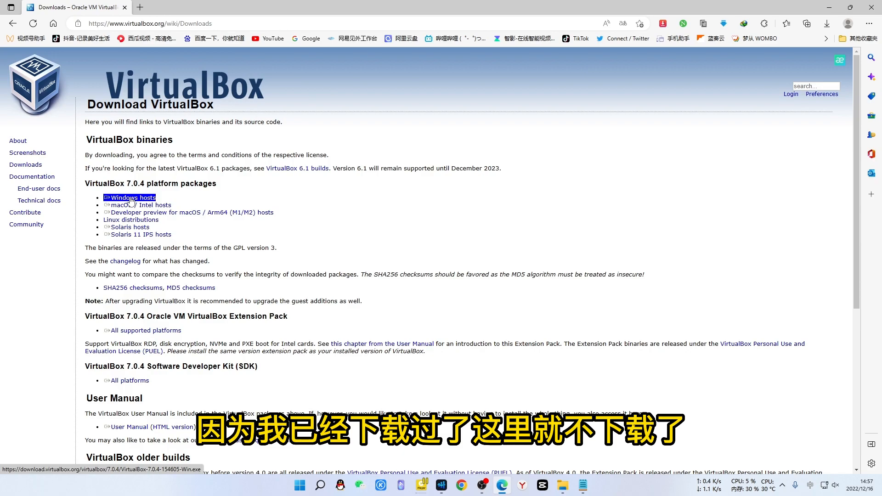
left_click(406, 225)
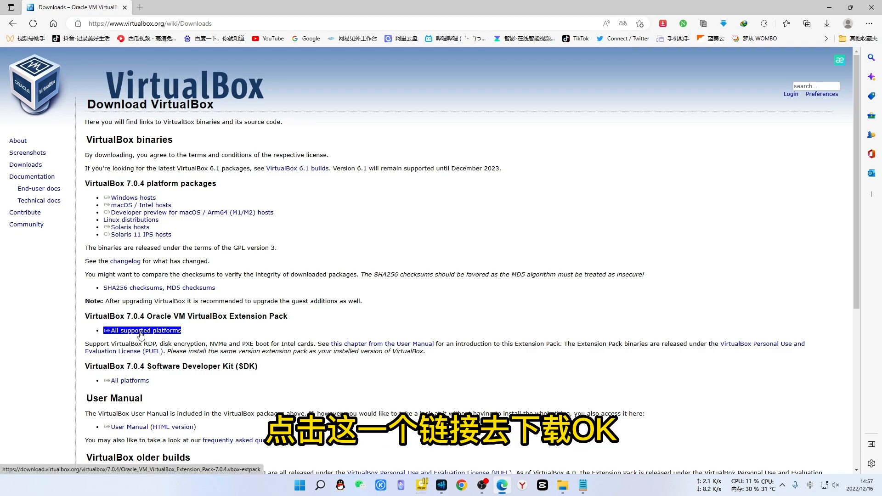
left_click(829, 7)
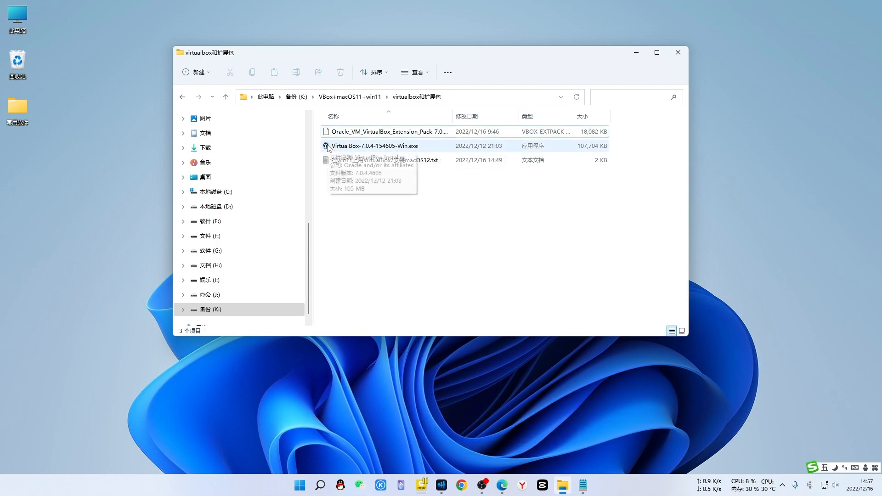
Install VirtualBox 7.0.4 with default features and launch it
double_click(327, 146)
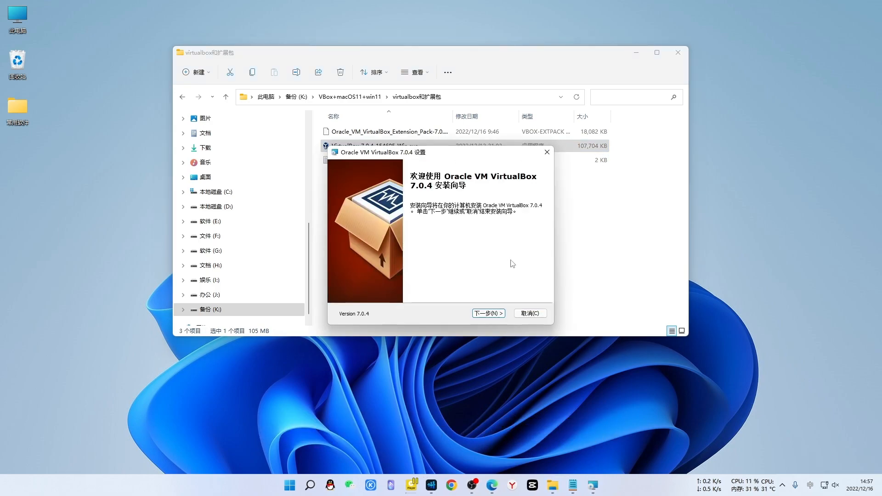
left_click(491, 314)
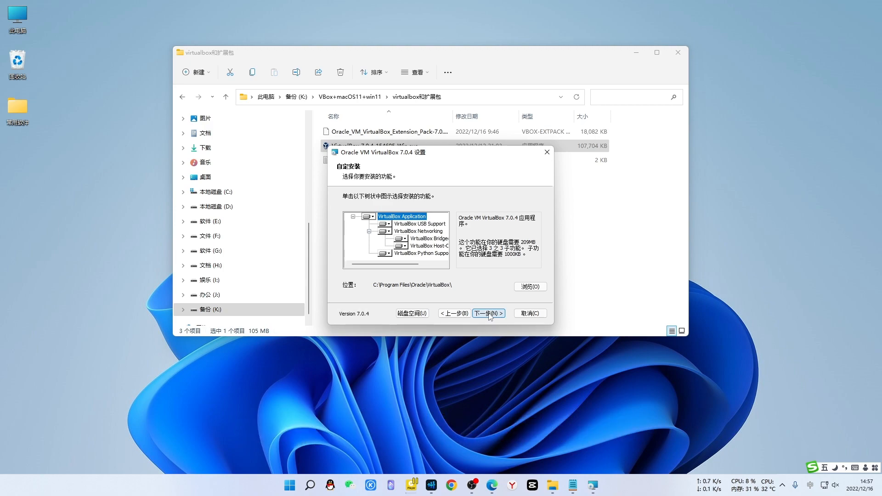
left_click(488, 314)
left_click(488, 313)
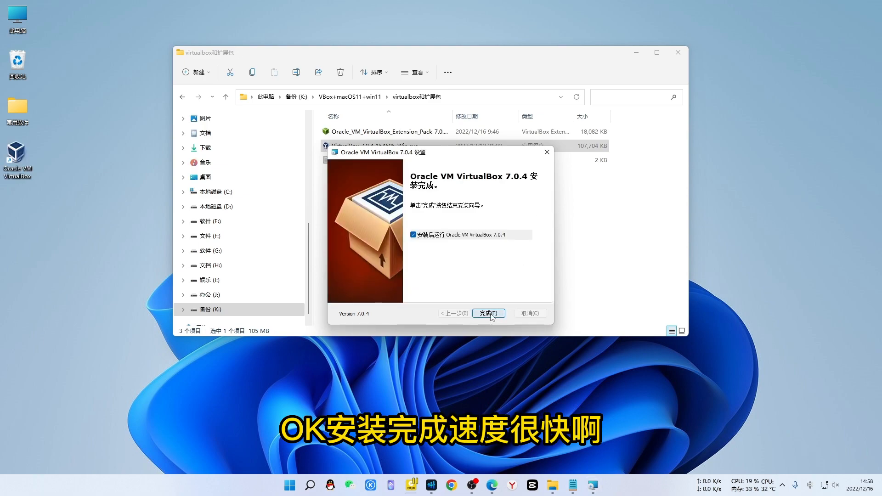
left_click(488, 313)
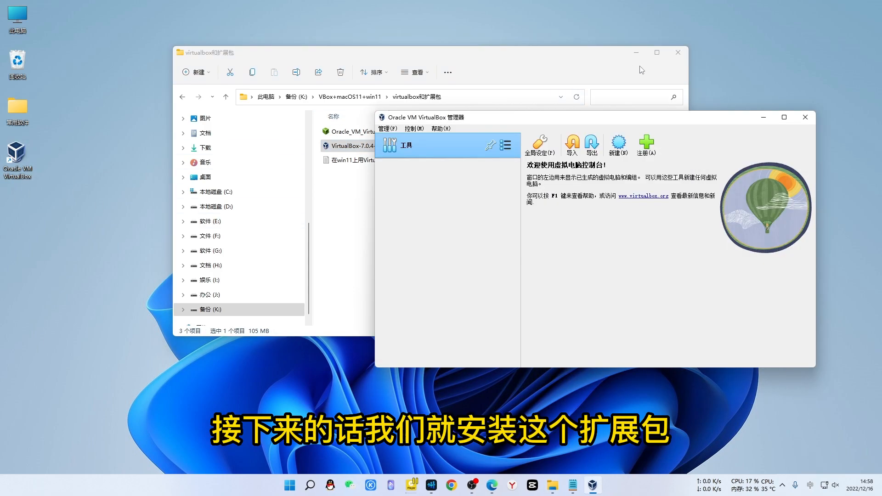
Open the VirtualBox 7.0.4 Extension Pack file and shift the Manager window slightly left
left_click(526, 59)
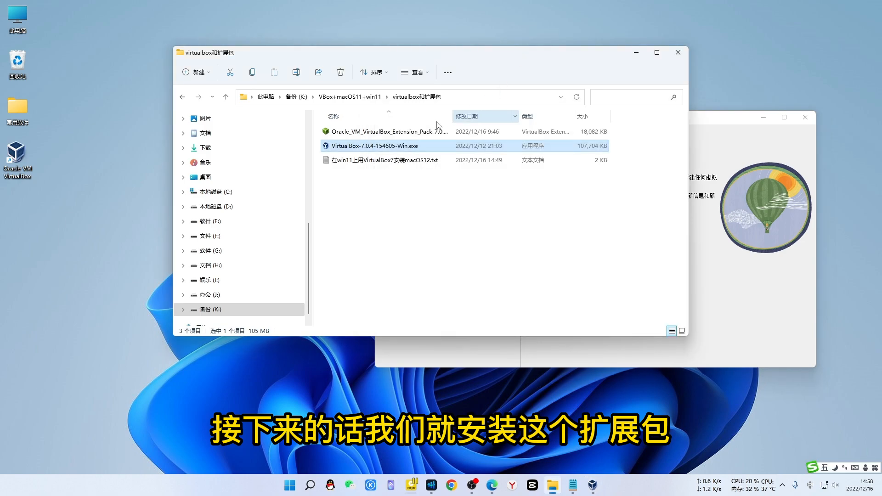
left_click(327, 132)
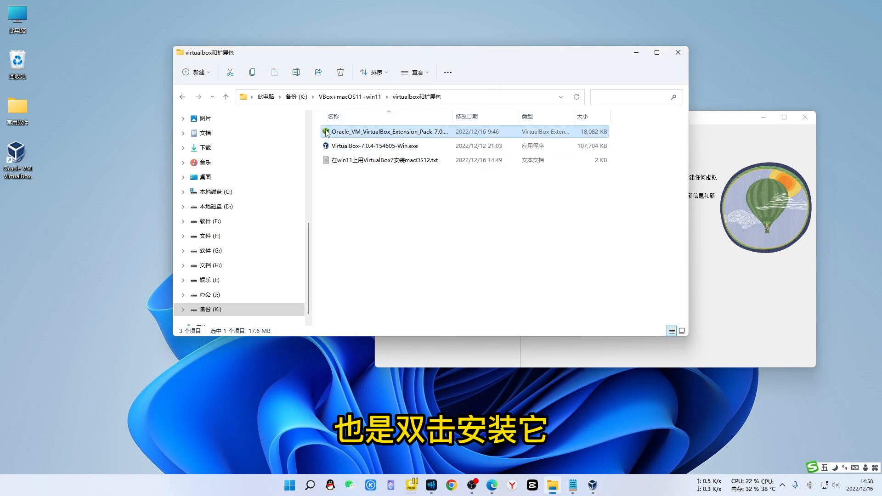
double_click(326, 132)
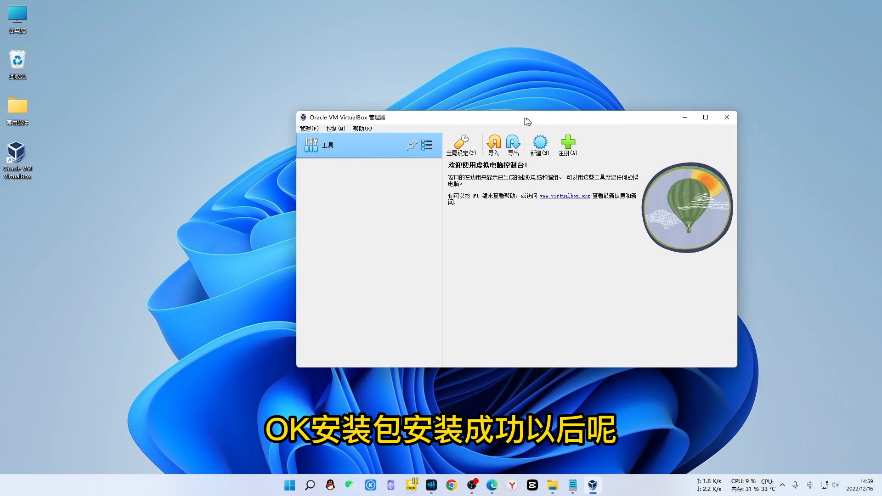
left_click_drag(527, 121, 512, 121)
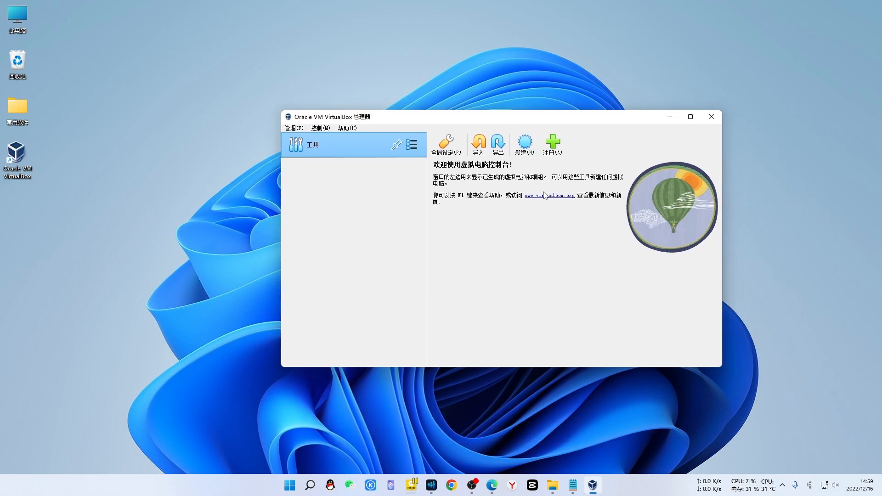
Start a new virtual machine named 'macOS Big Sur' and check its storage folder
left_click(525, 143)
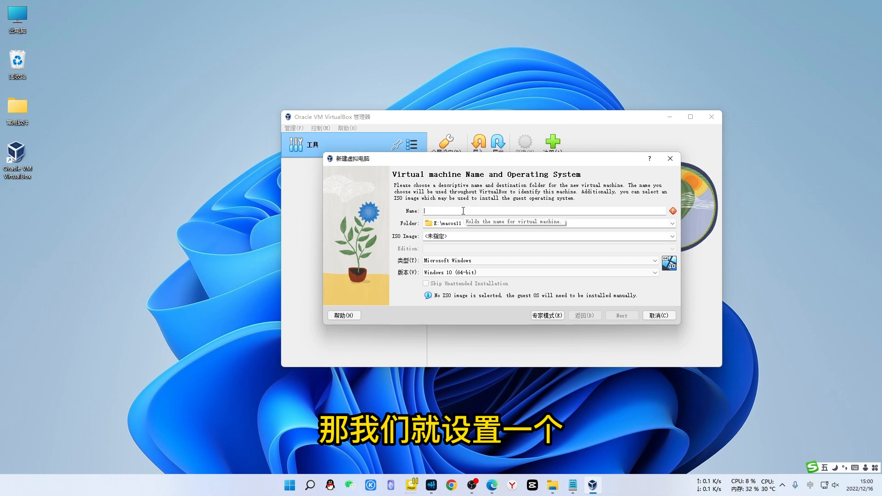
type("macOS Big ")
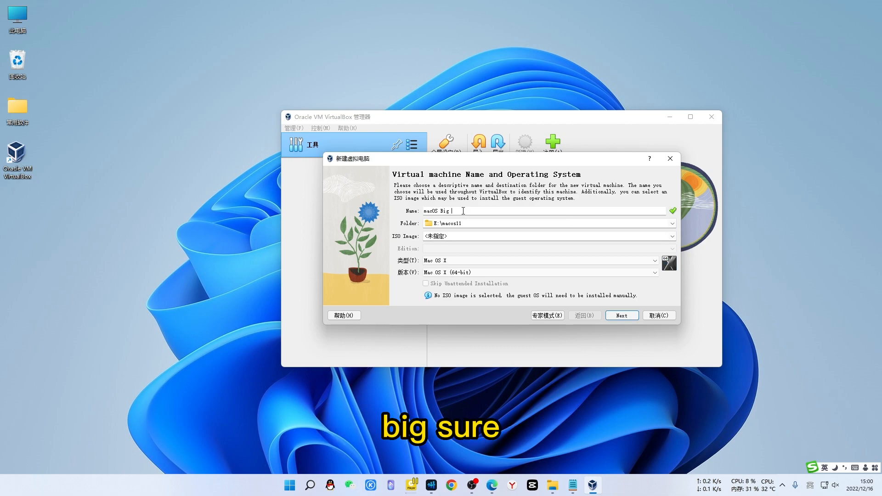
type("Sur")
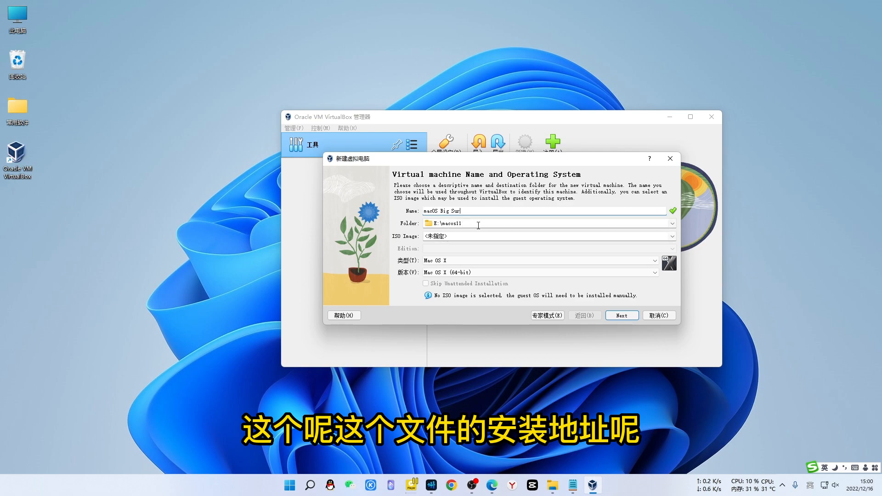
left_click(460, 225)
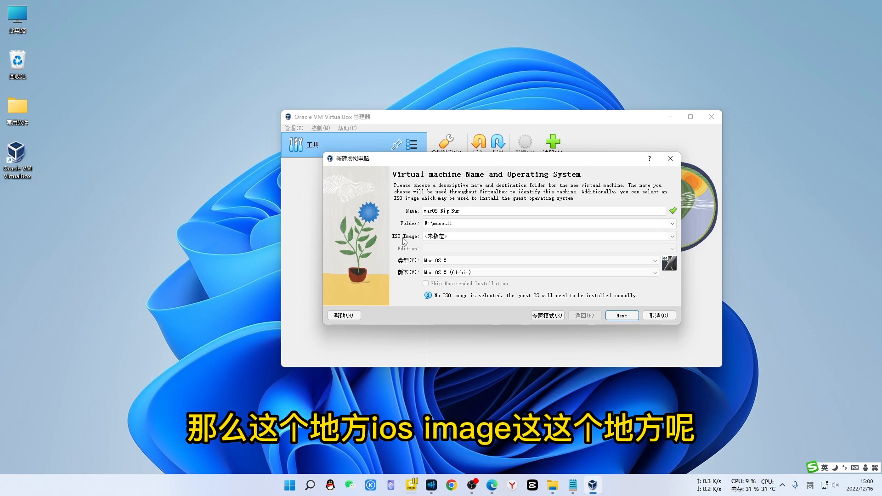
Attach the macOS Big Sur 11.0.1 ISO as the VM's ISO image, with the setup notes in front
left_click(456, 236)
left_click(672, 236)
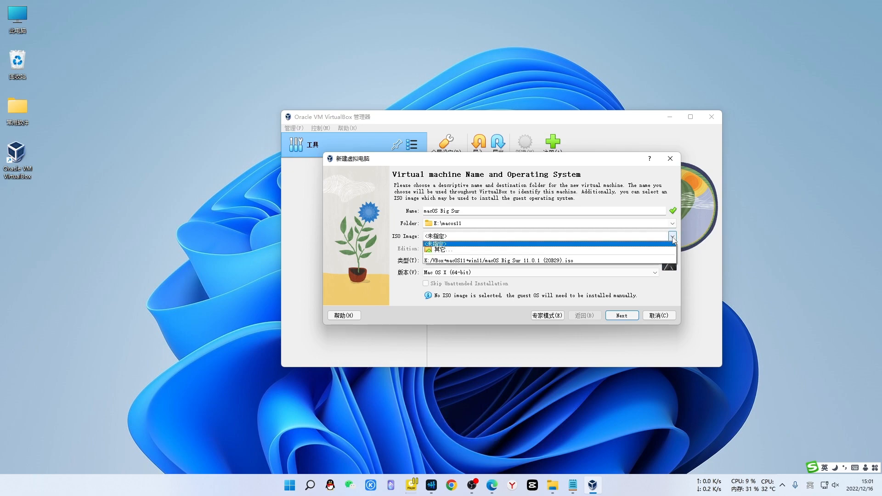
left_click(466, 260)
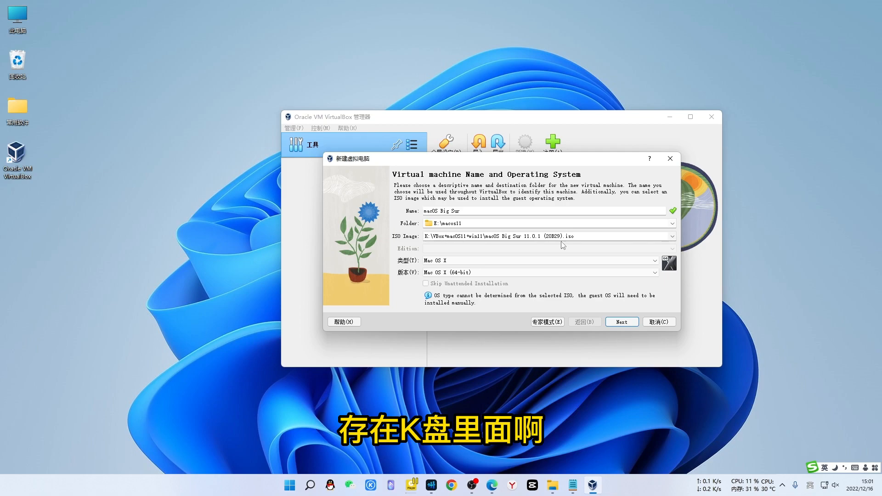
left_click(552, 485)
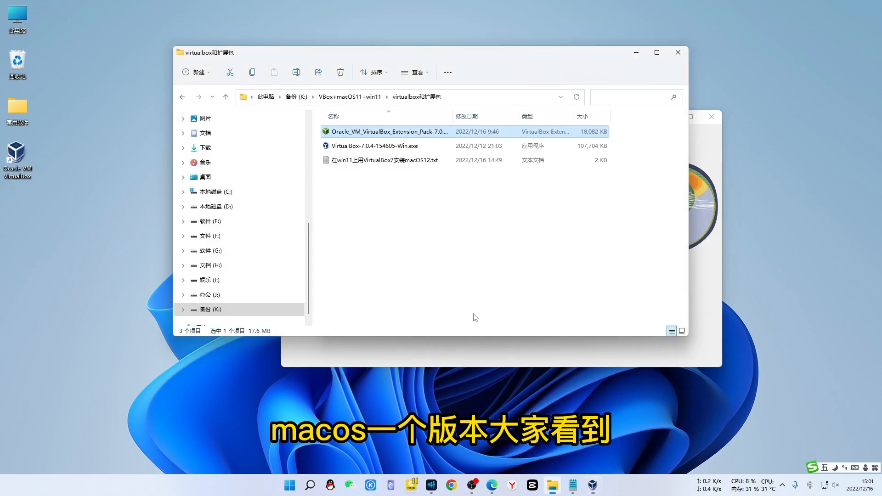
left_click(348, 147)
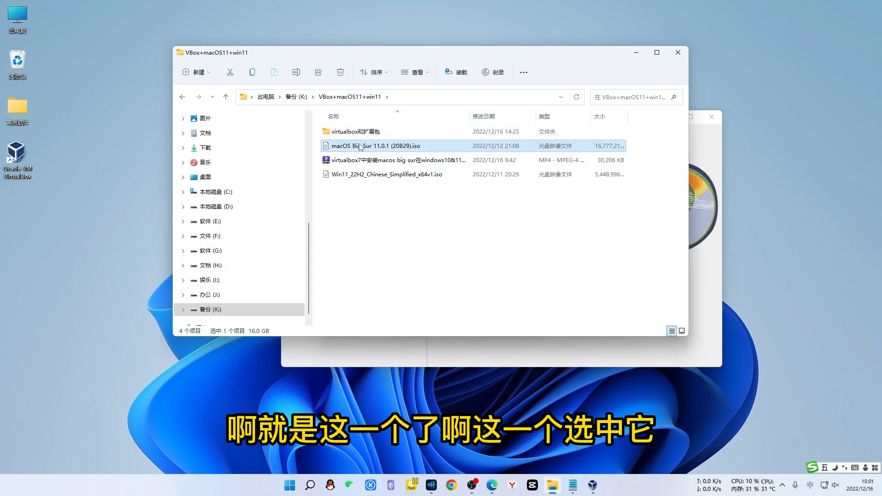
left_click(636, 53)
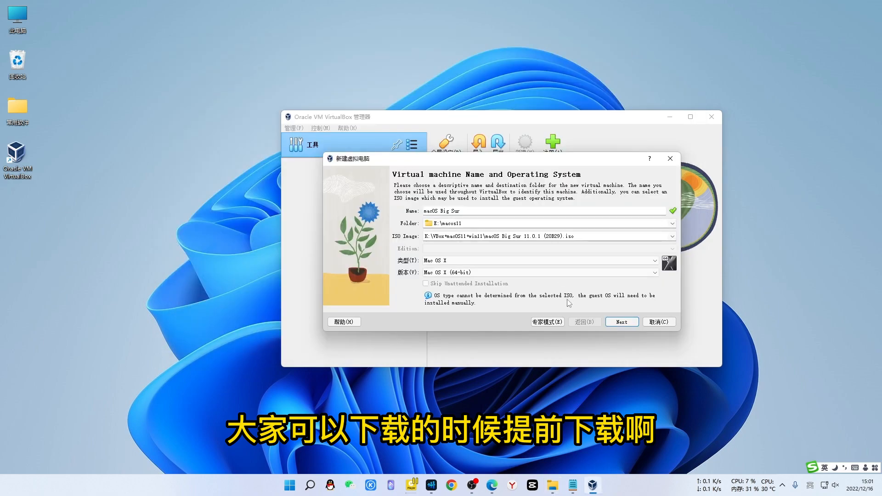
left_click(573, 485)
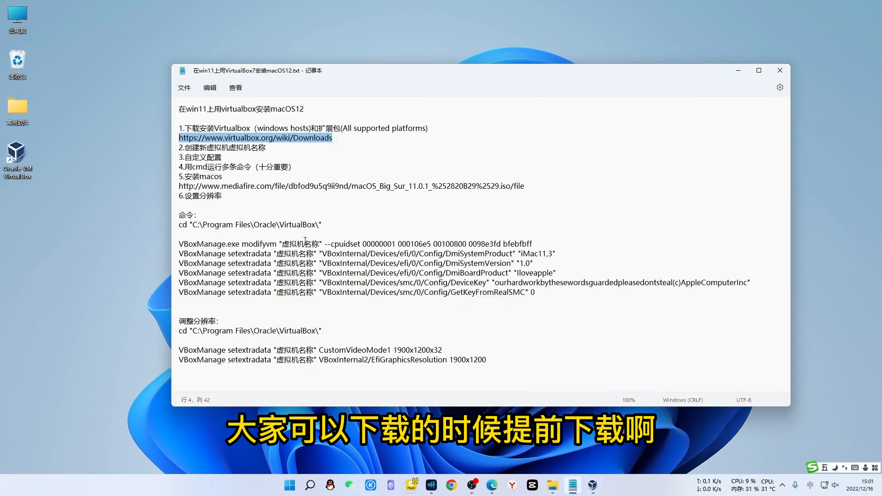
Deselect the URL in the setup notes and minimize Notepad
left_click(235, 193)
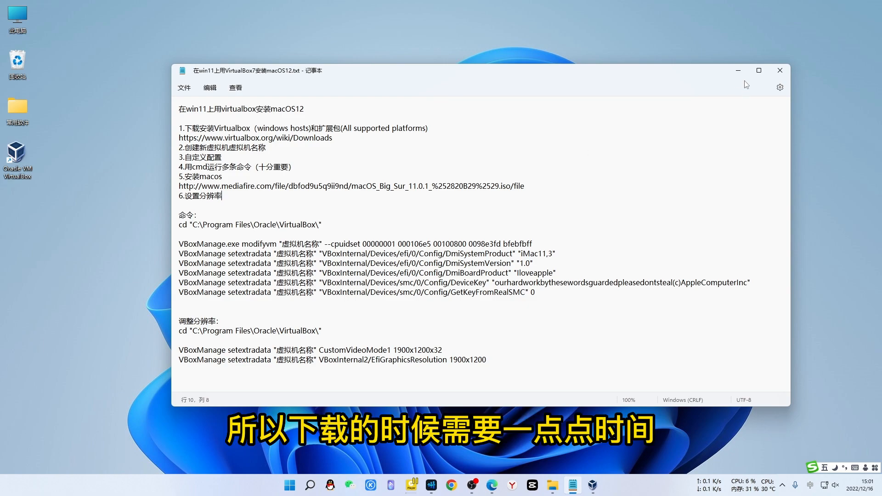
left_click(738, 70)
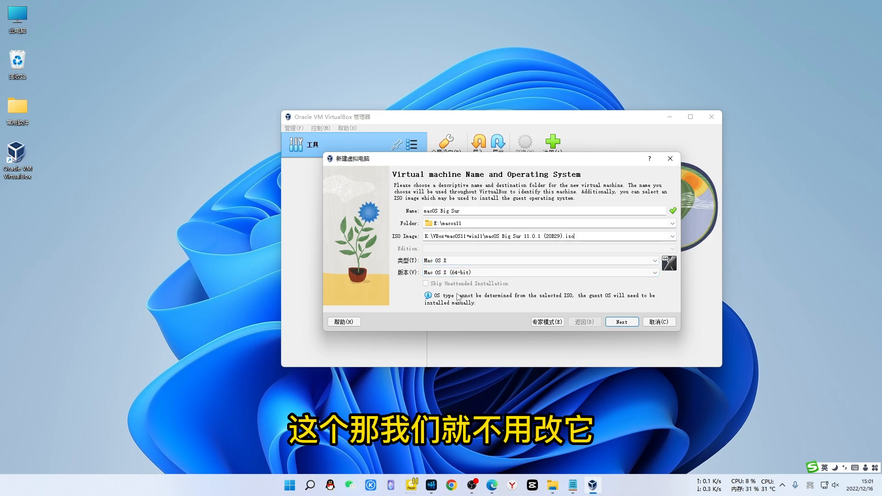
Give the VM 6237 MB base memory and 4 processors, then advance to the hard disk page
left_click(622, 322)
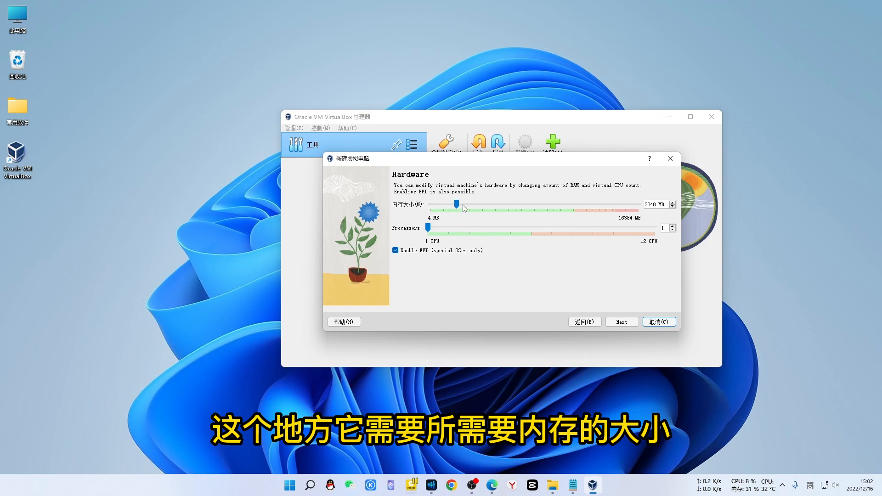
left_click_drag(457, 204, 483, 205)
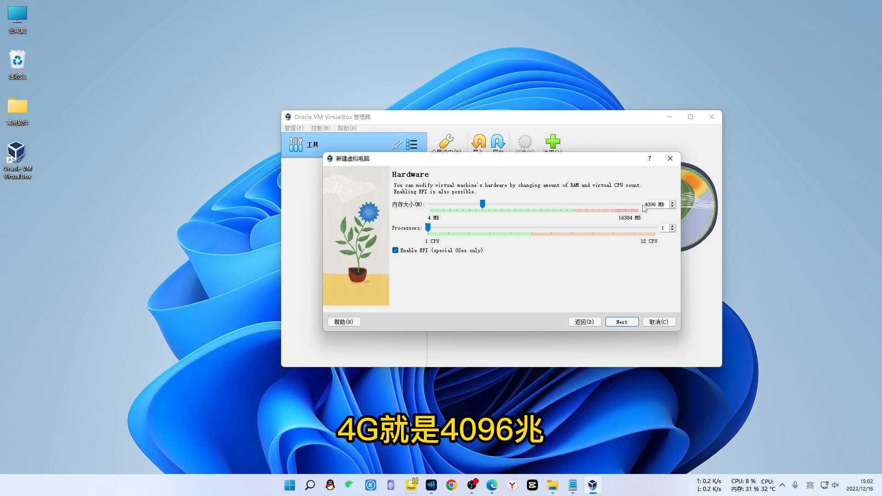
left_click_drag(483, 204, 498, 205)
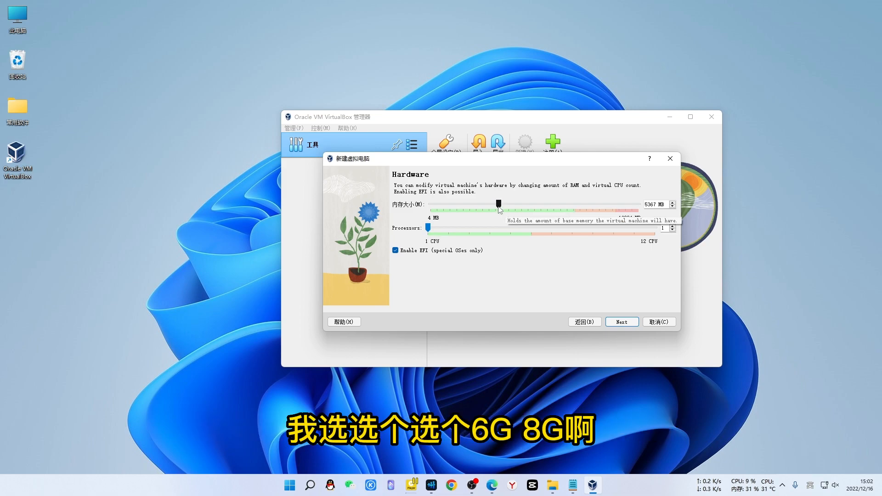
left_click_drag(506, 204, 511, 204)
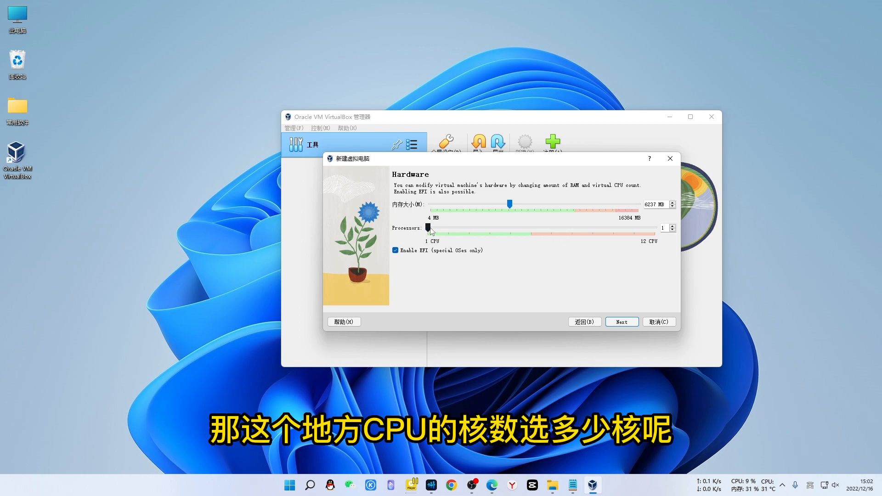
left_click_drag(429, 228, 491, 234)
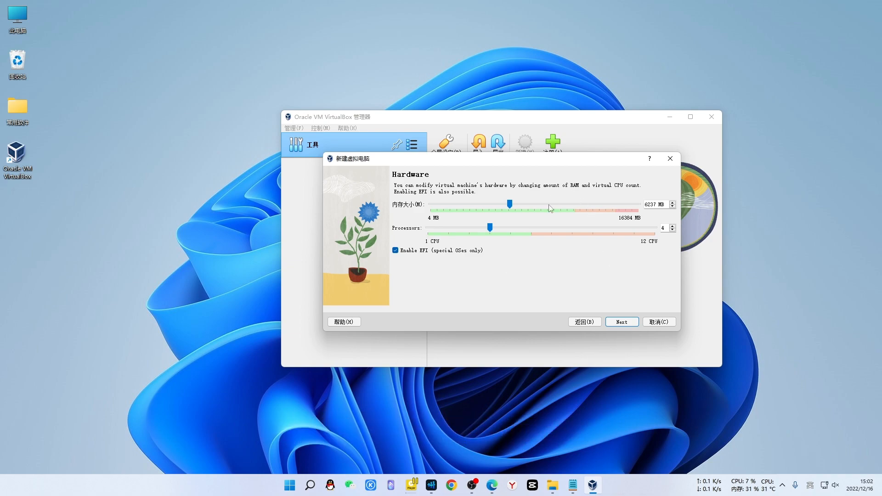
left_click(617, 322)
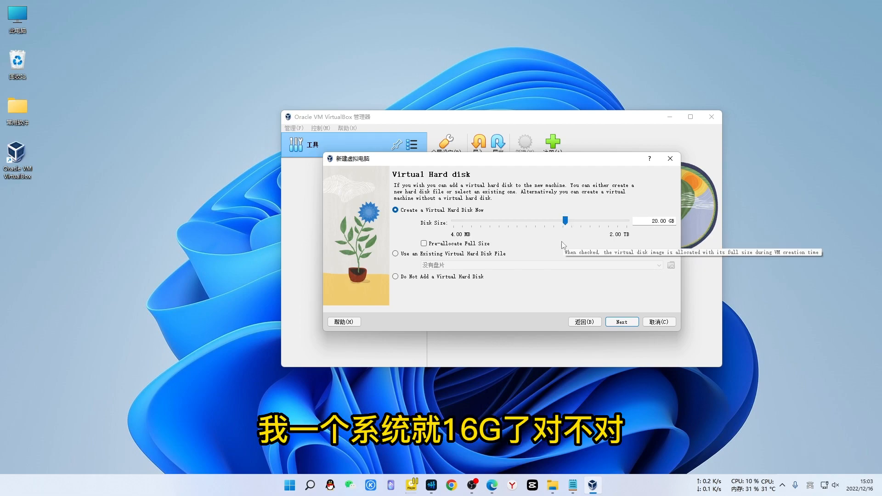
Size the virtual disk at 61.11 GB and advance to the summary page
left_click_drag(565, 221, 582, 222)
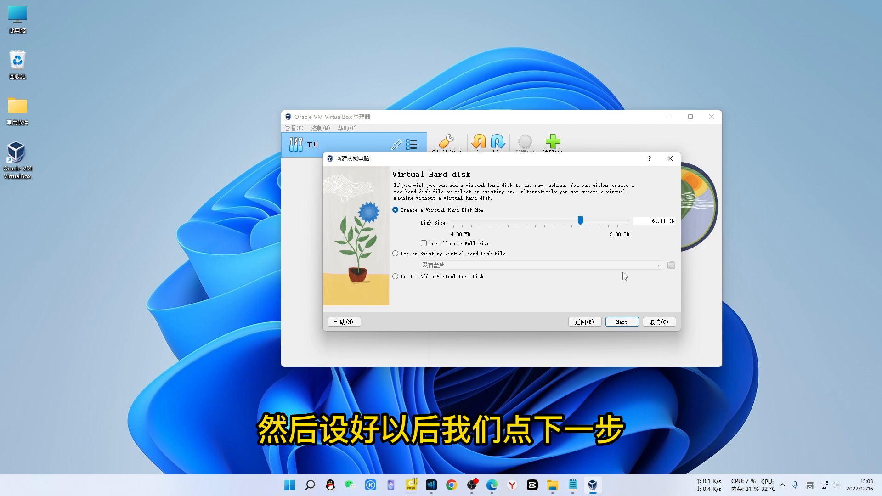
left_click(619, 321)
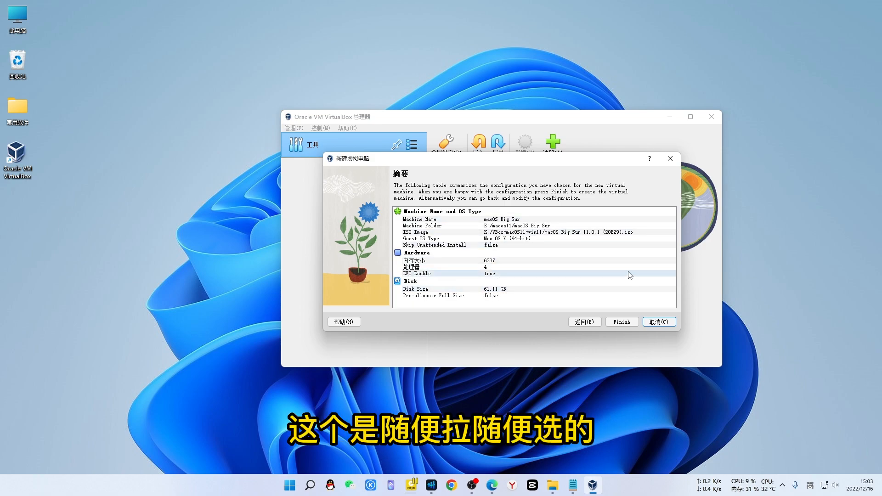
Finish the wizard so macOS Big Sur appears powered off in the Manager
left_click(621, 322)
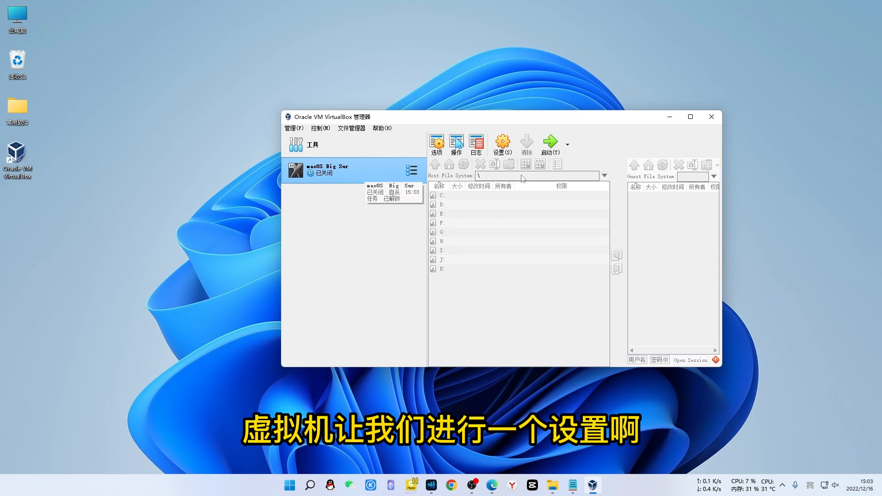
Give macOS Big Sur 128 MB video memory and a USB 3.0 (xHCI) controller, then close the Manager
left_click(504, 145)
left_click(367, 184)
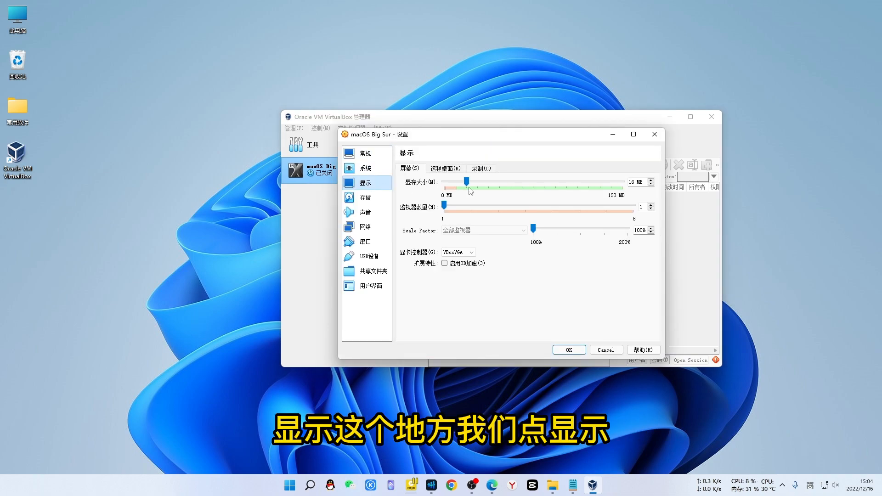
left_click_drag(466, 183, 626, 188)
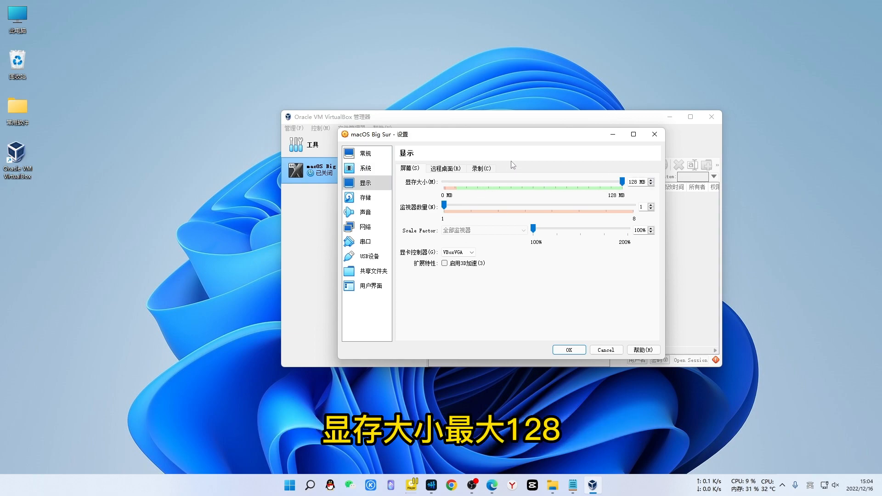
left_click(369, 257)
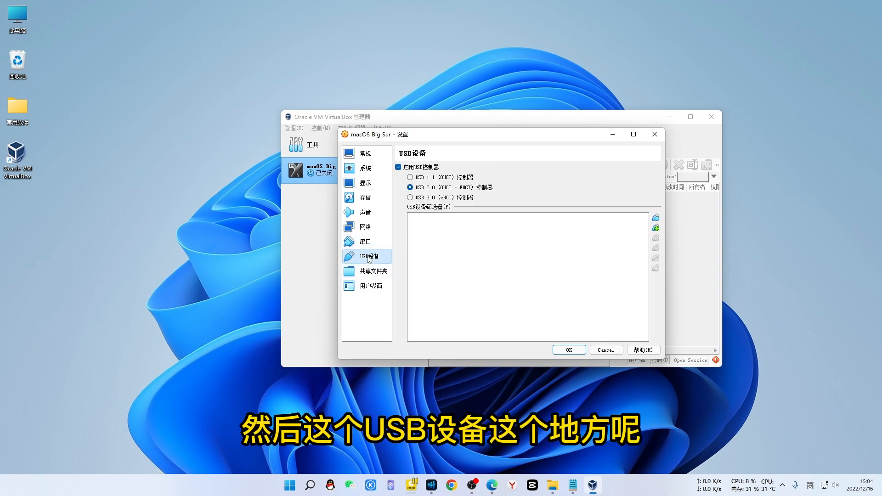
left_click(410, 198)
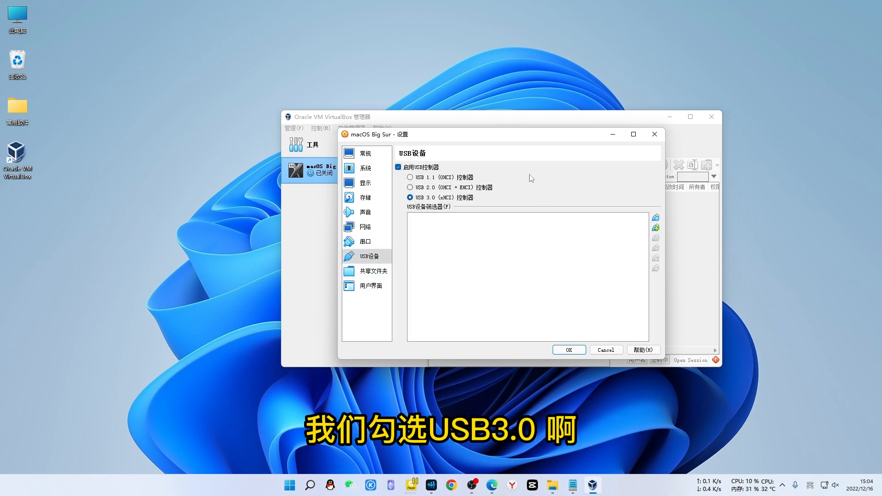
left_click(568, 350)
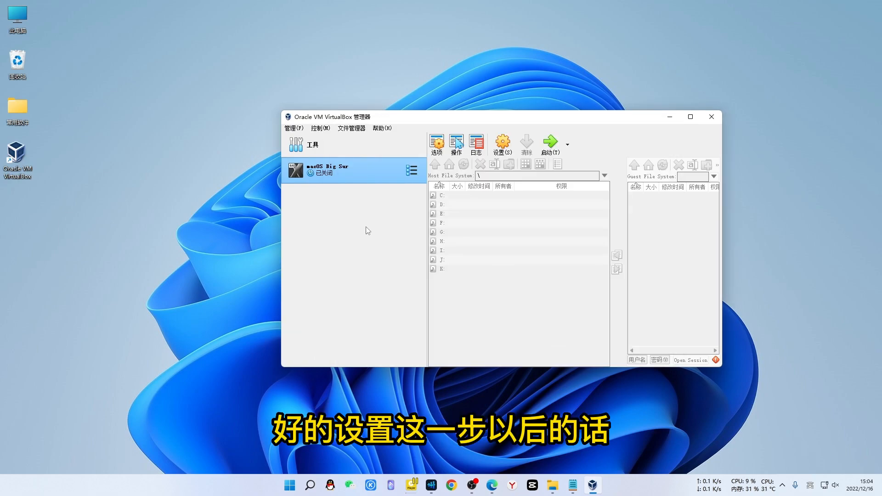
left_click(716, 120)
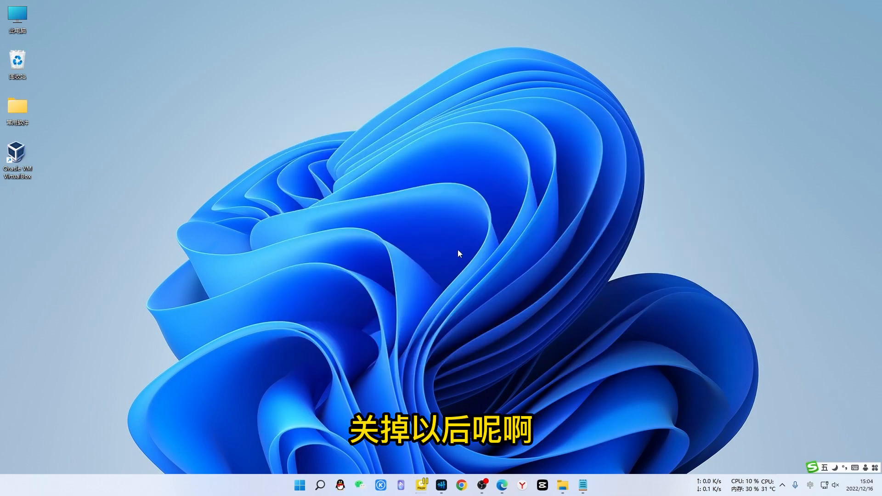
Bring the install notes back and select the 虚拟机名称 placeholder in the modifyvm command
left_click(587, 487)
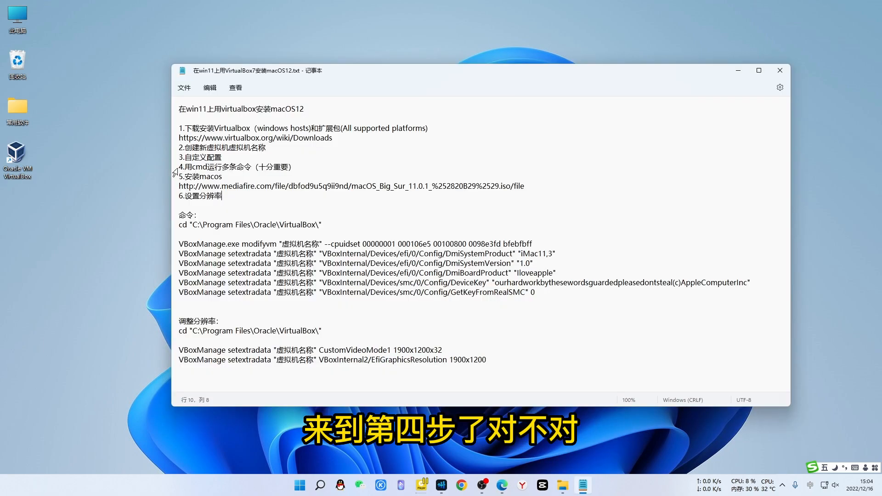
left_click_drag(185, 167, 295, 168)
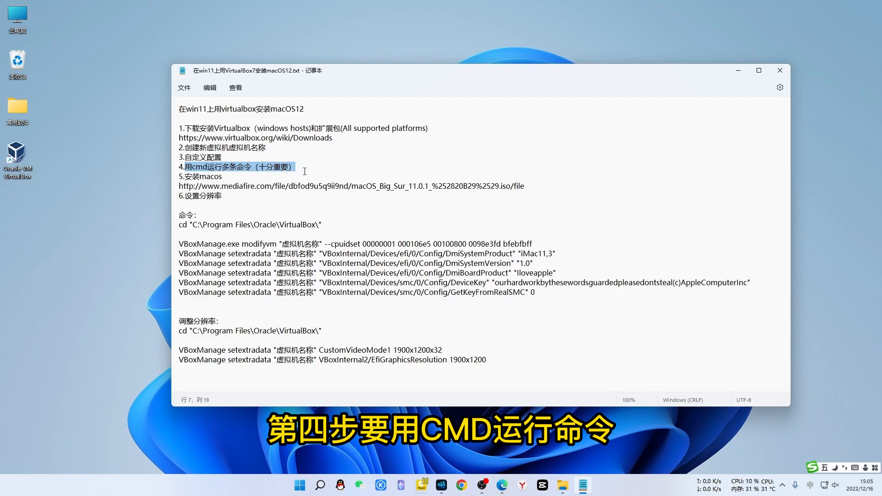
left_click(243, 169)
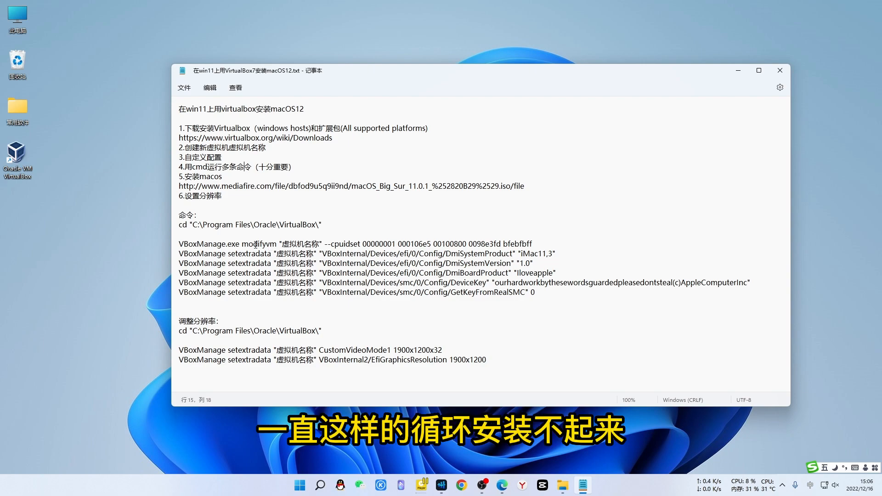
left_click(256, 244)
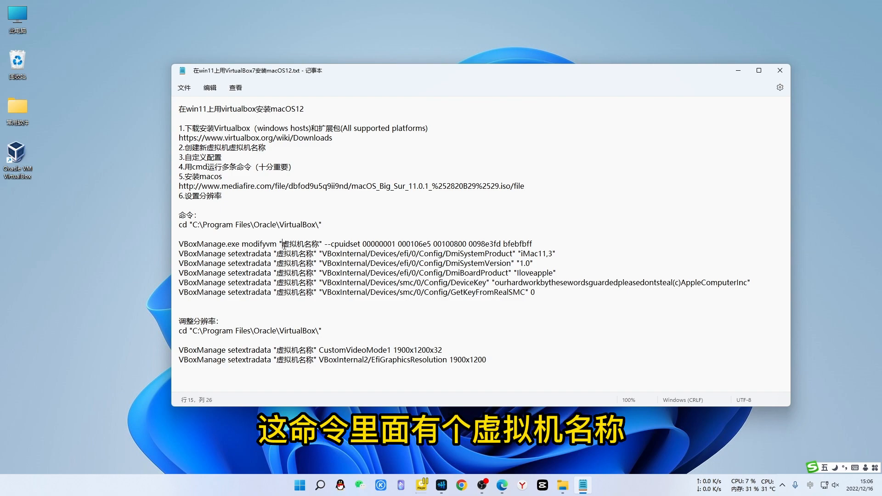
left_click_drag(283, 244, 318, 246)
left_click(210, 87)
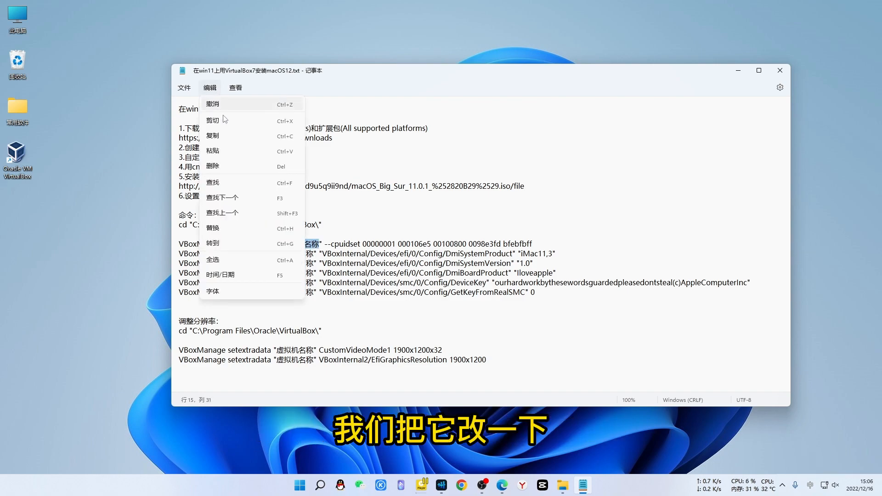
Start replacing 虚拟机名称 and check in VirtualBox that the VM is named 'macos big sur'
left_click(214, 228)
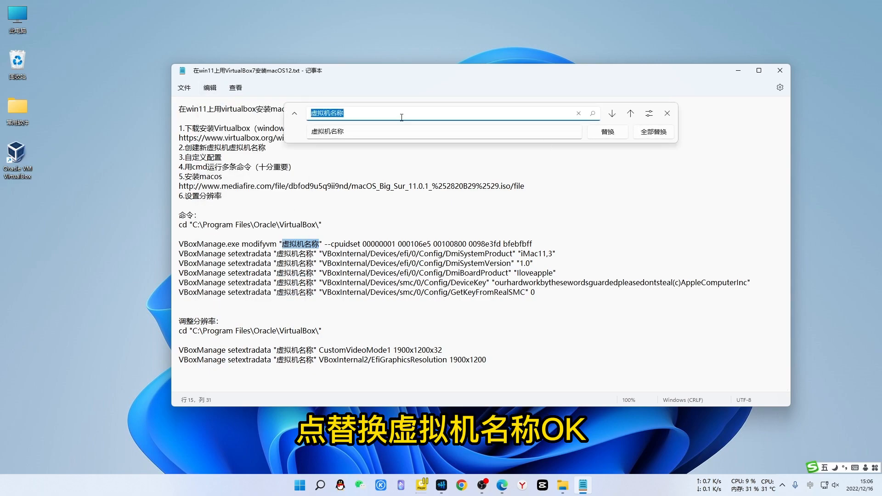
left_click(348, 133)
left_click_drag(347, 133, 309, 133)
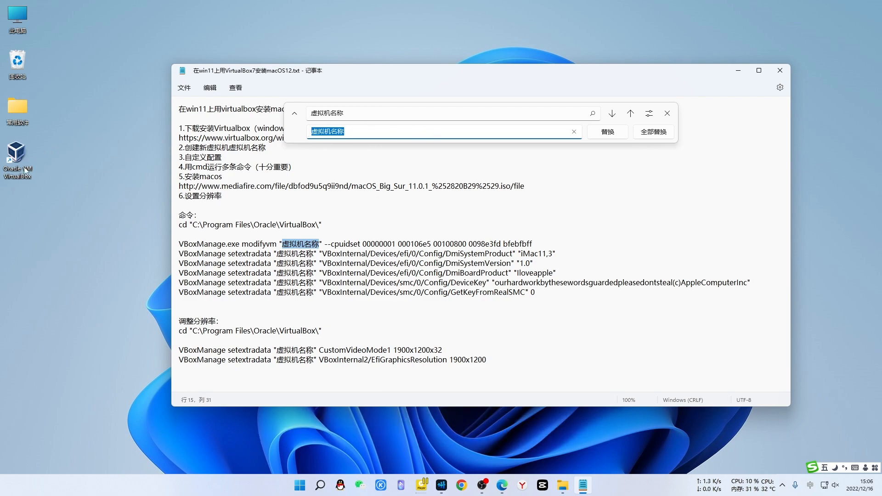
double_click(20, 153)
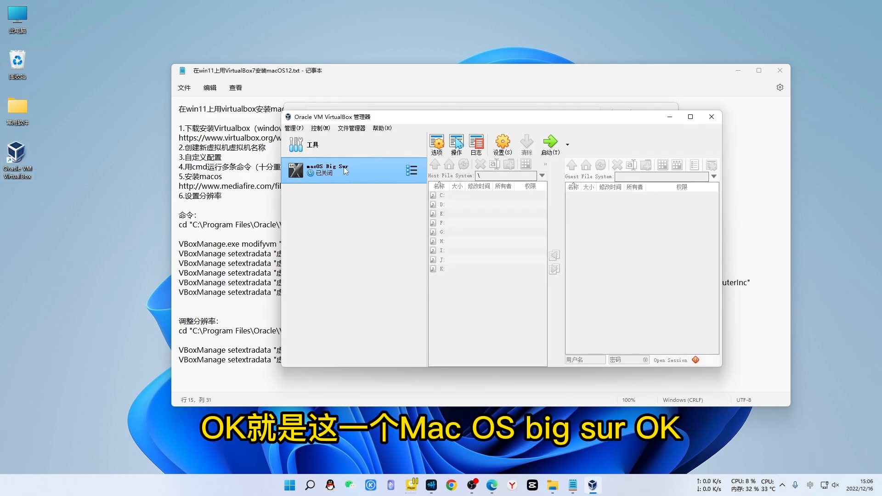
left_click(711, 116)
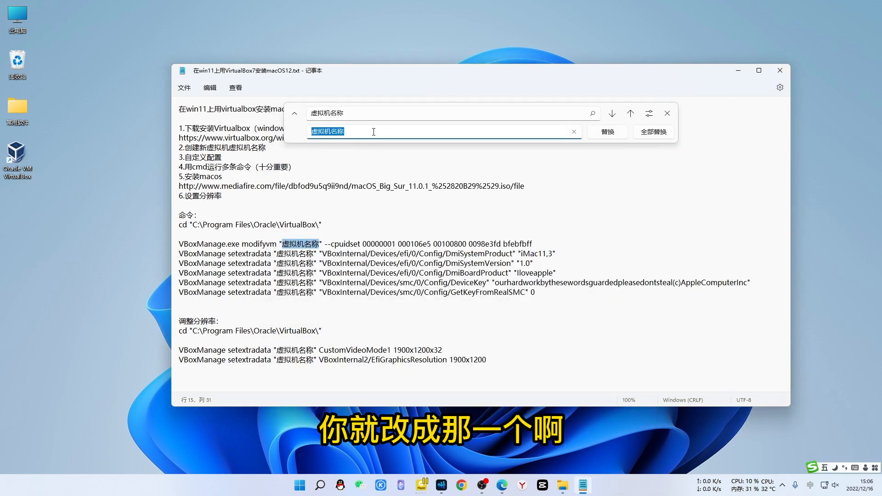
Replace all 虚拟机名称 occurrences with 'macos big sur' and close the replace bar
type("macos big sur")
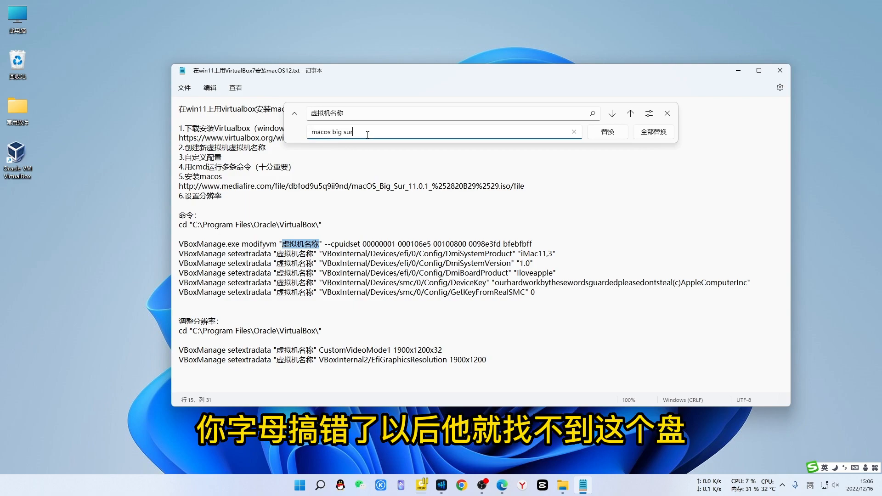
left_click(654, 132)
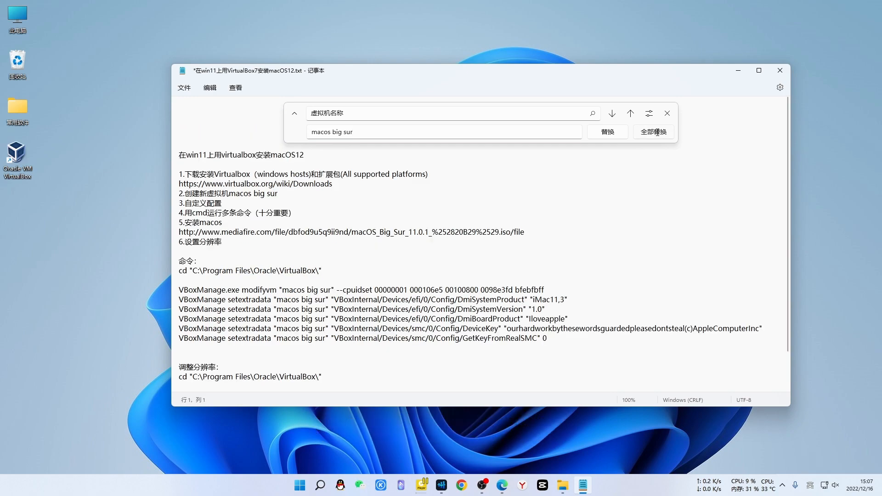
scroll(404, 246, "down", 2)
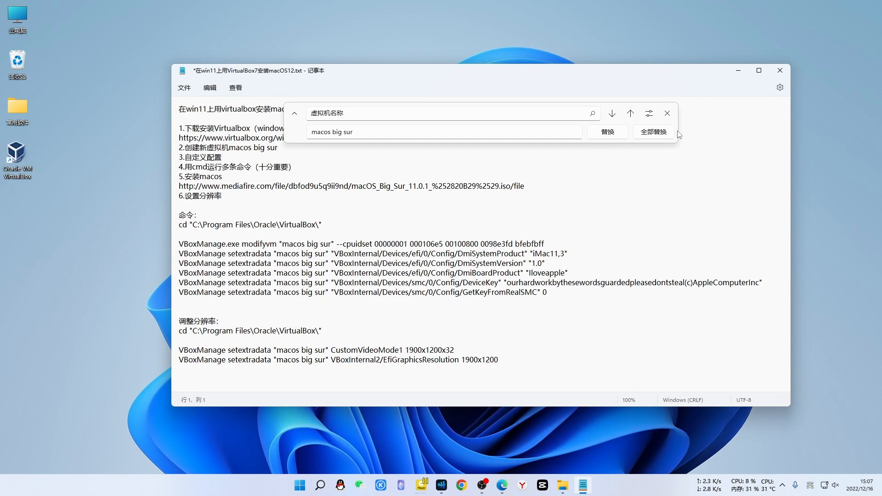
left_click(667, 113)
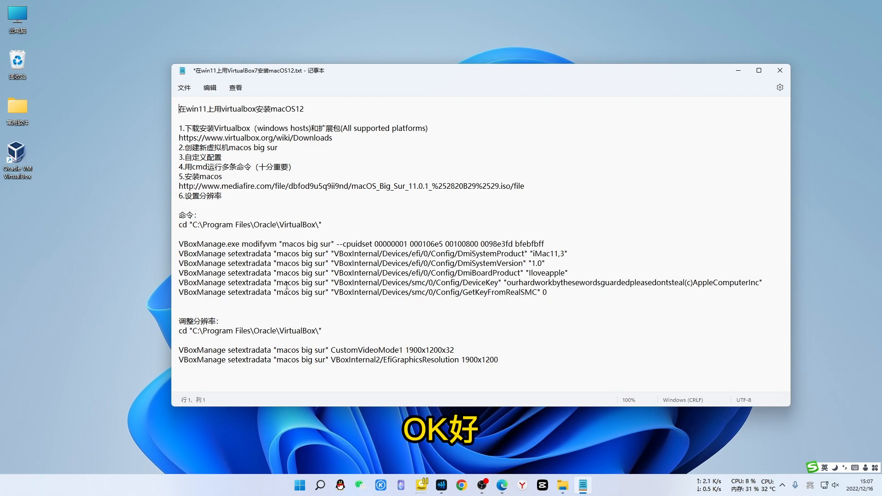
Launch Command Prompt as administrator from a cmd search and place it beside the Notepad notes
left_click(320, 485)
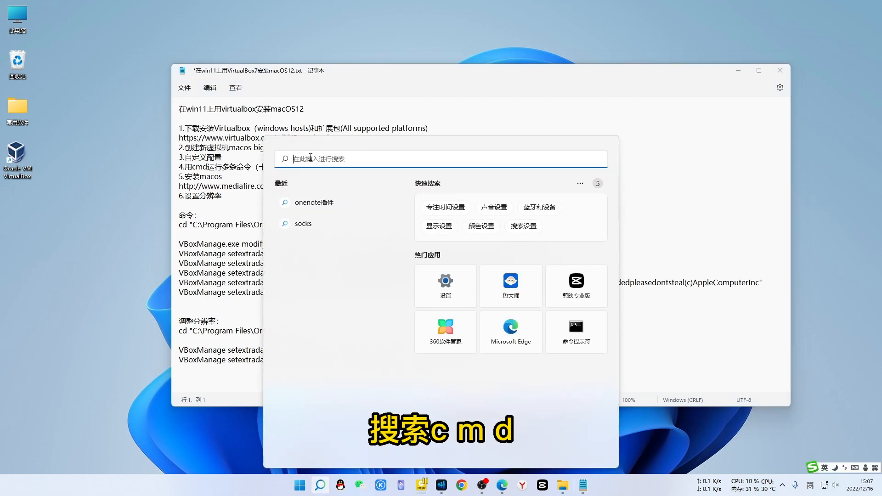
type("cmd")
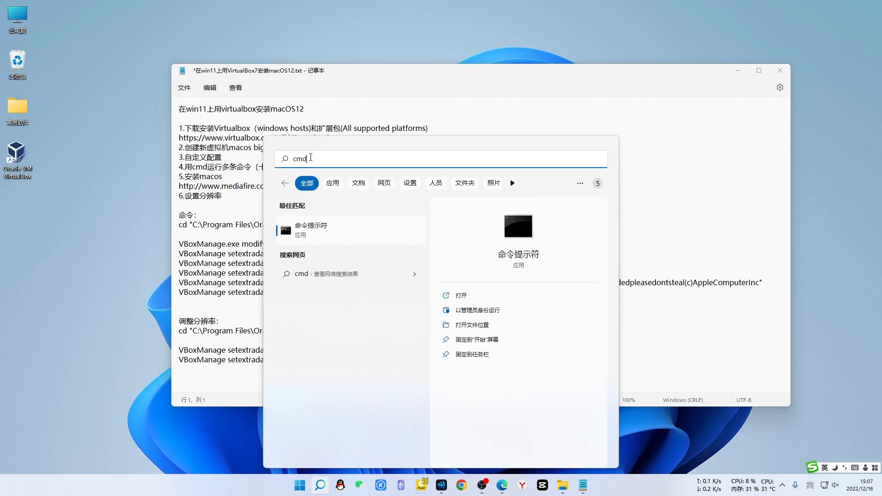
right_click(521, 234)
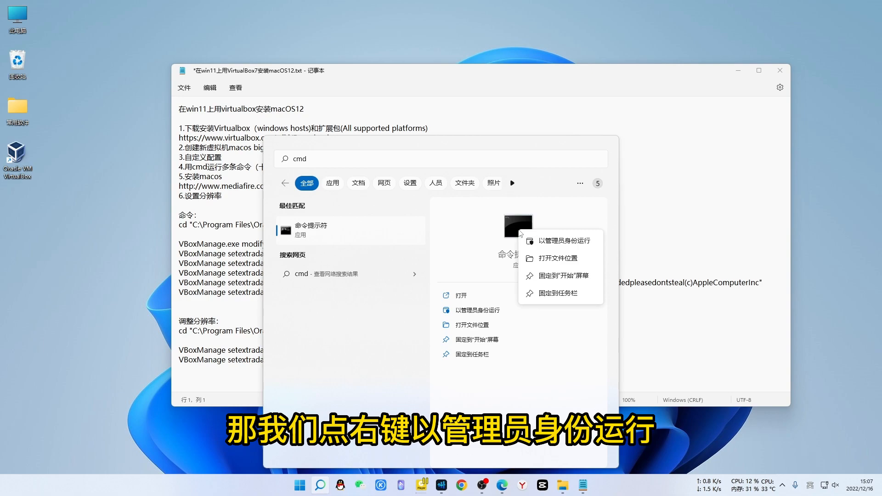
left_click(564, 240)
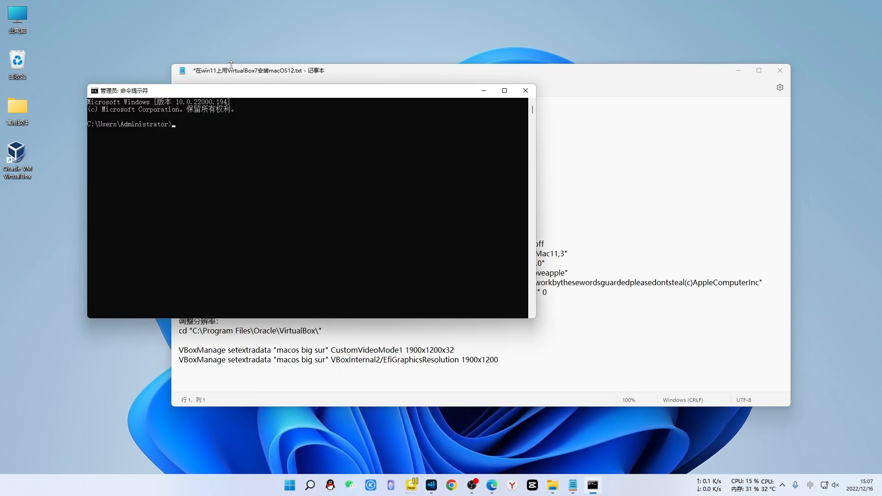
left_click_drag(293, 91, 300, 19)
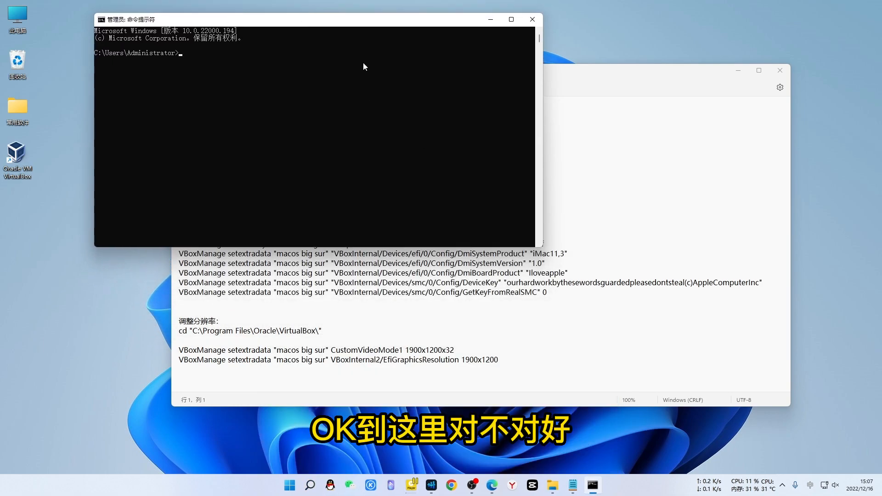
left_click_drag(571, 72, 650, 149)
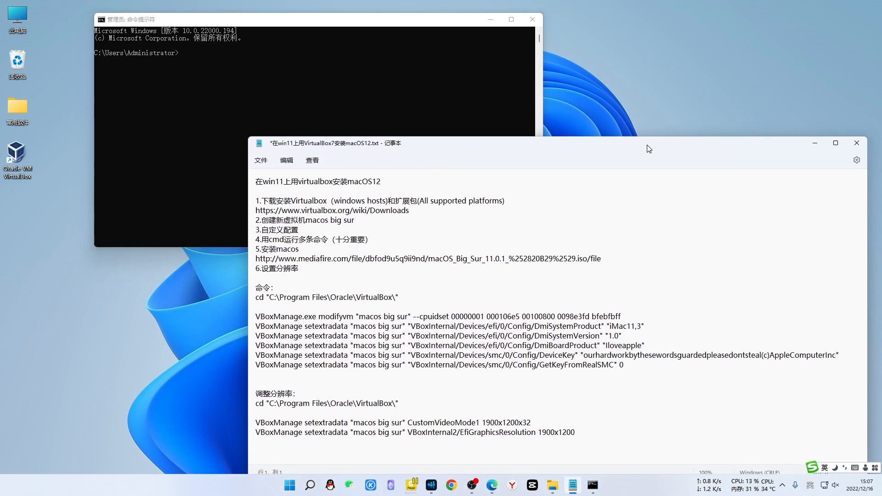
Change Command Prompt's folder to C:\Program Files\Oracle\VirtualBox using the cd line from the notes
left_click(313, 298)
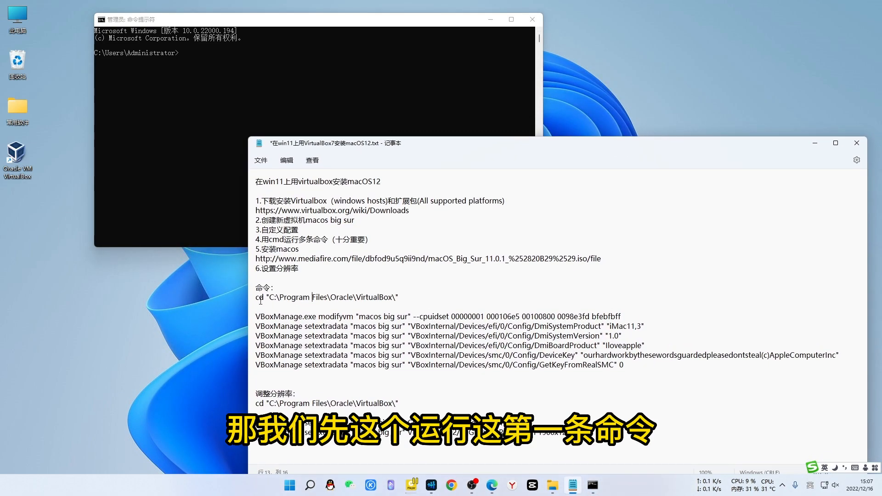
left_click_drag(258, 299, 402, 300)
key("ctrl+c")
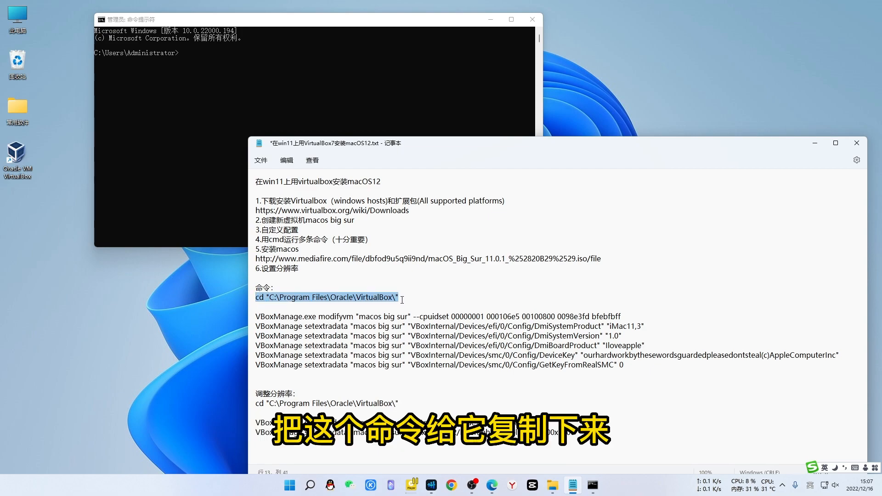
left_click(187, 51)
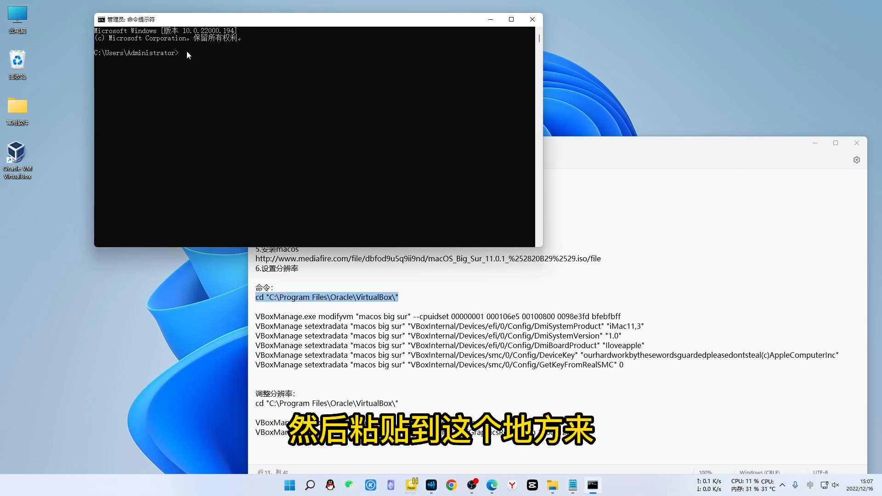
key("ctrl+v")
key("Return")
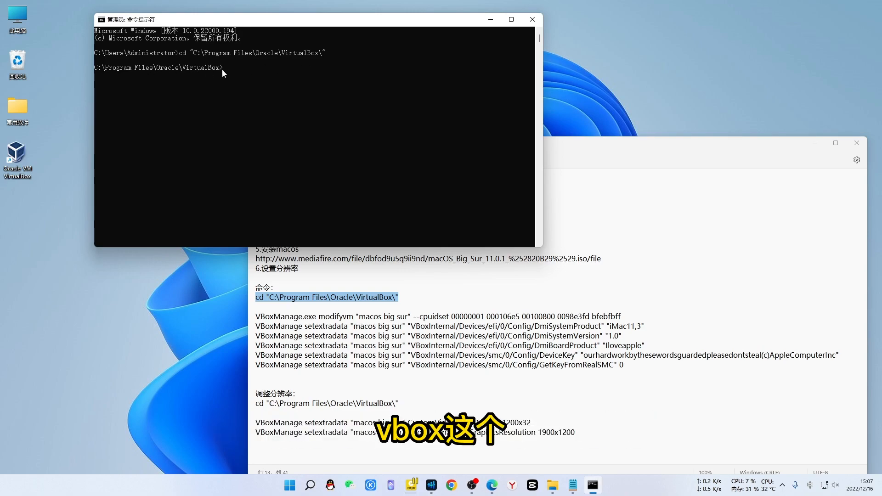
Copy the six macos big sur VBoxManage command lines from the notes for the console
left_click(632, 175)
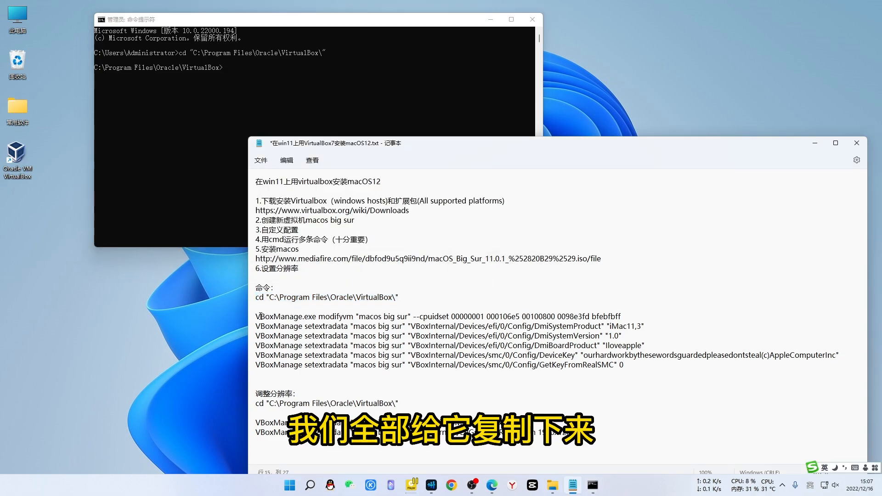
left_click_drag(256, 317, 630, 361)
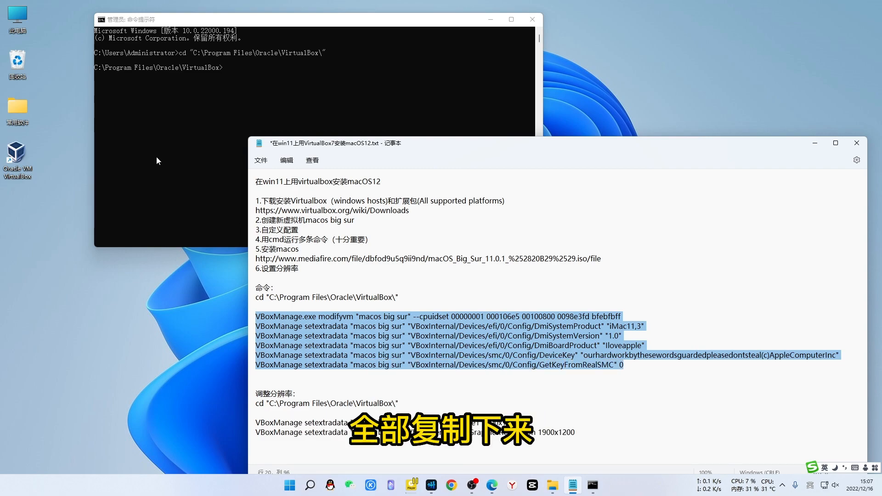
left_click(229, 67)
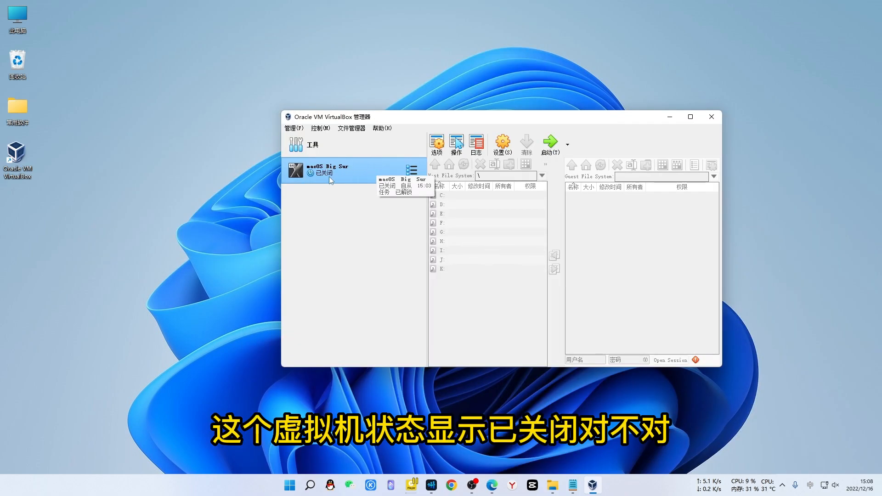
Start the macOS Big Sur VM and let it boot to the installer's language screen
left_click(550, 143)
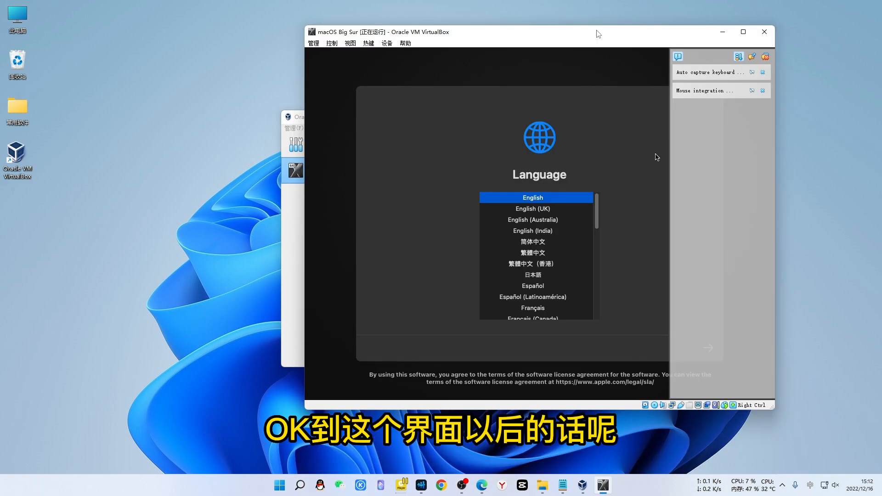
Pick 简体中文, maximize the VM window, and open 磁盘工具 from the recovery options
left_click(533, 243)
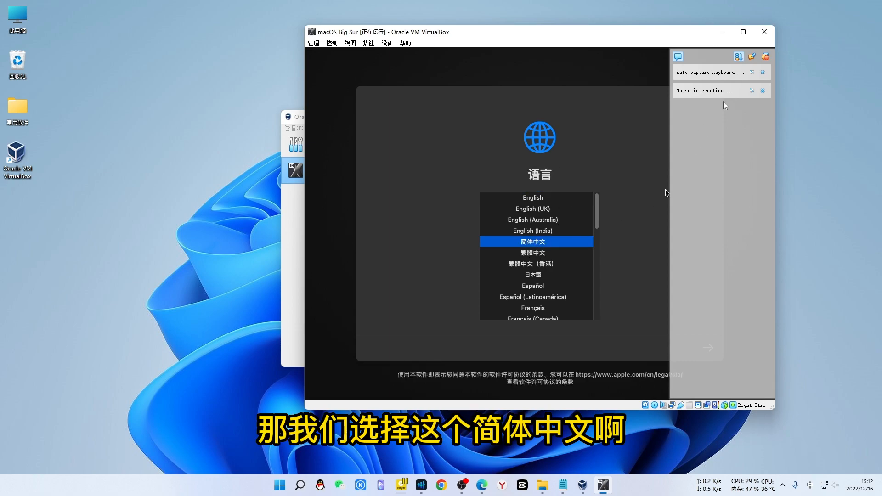
left_click(744, 32)
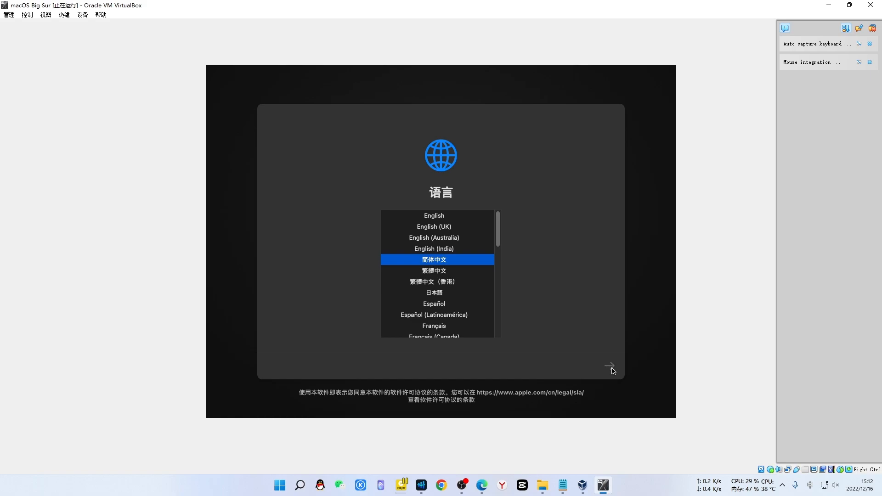
left_click(610, 367)
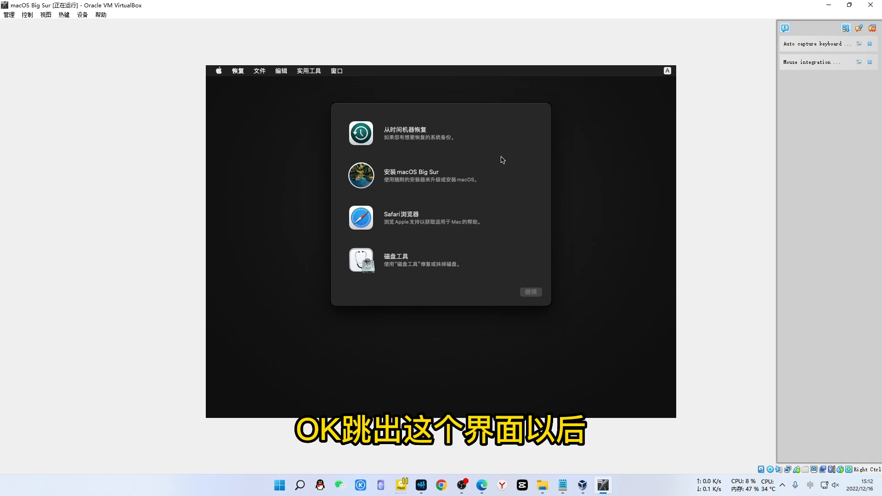
left_click(408, 266)
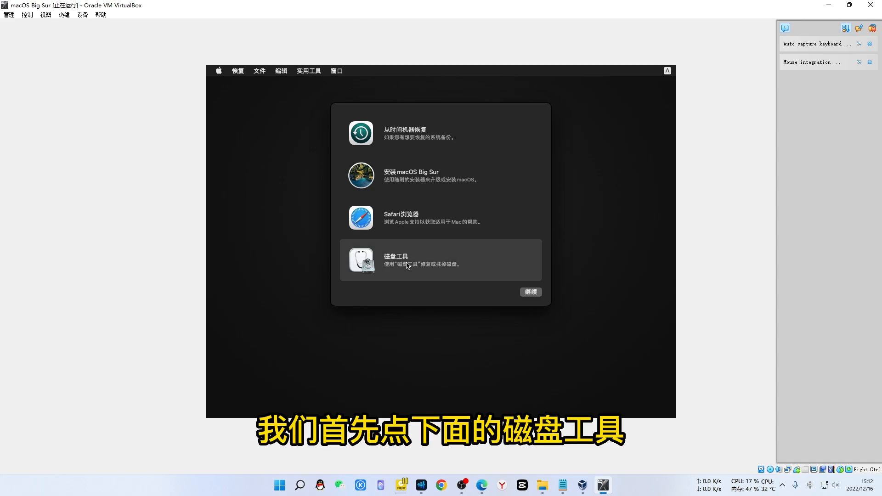
left_click(534, 295)
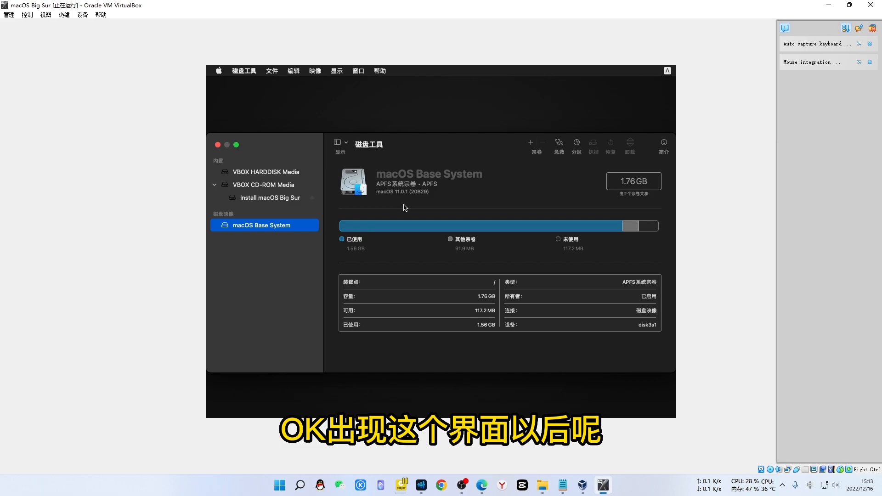
Show all devices in Disk Utility's sidebar and select the 65.62 GB VBOX HARDDISK Media
left_click(347, 142)
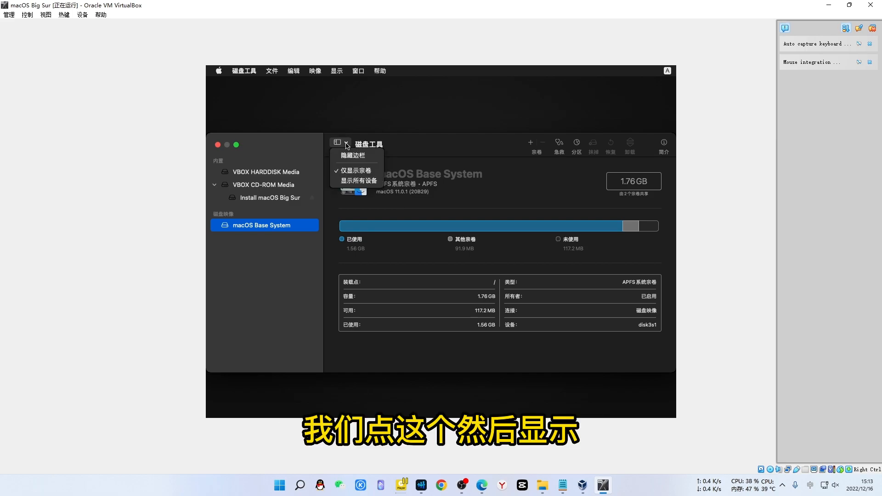
left_click(350, 184)
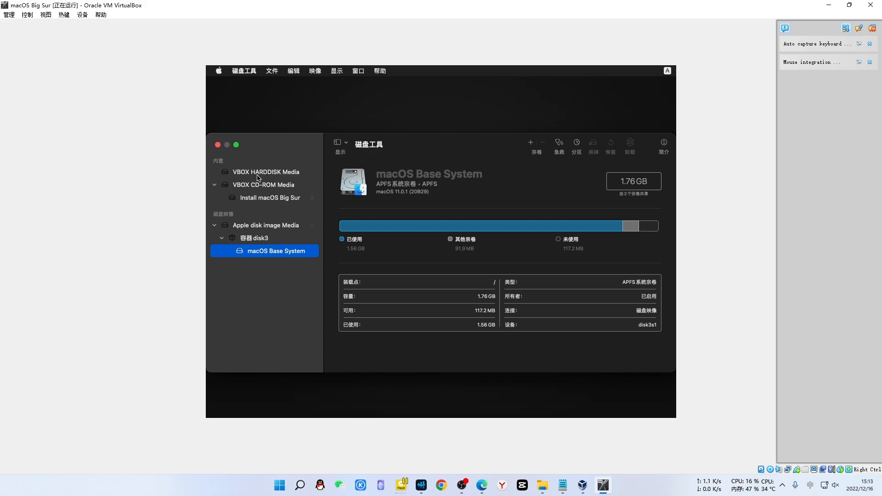
left_click(272, 174)
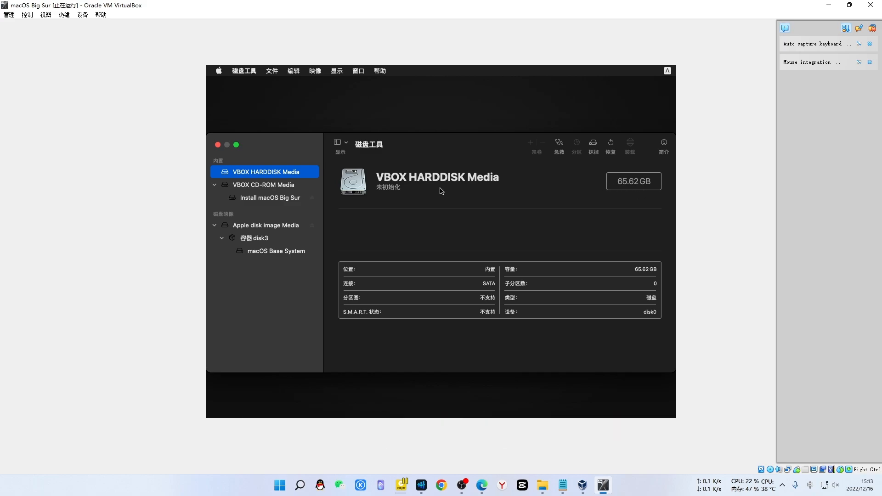
Erase VBOX HARDDISK Media as APFS with GUID partition map, naming the volume macos11
left_click(593, 146)
left_click(593, 146)
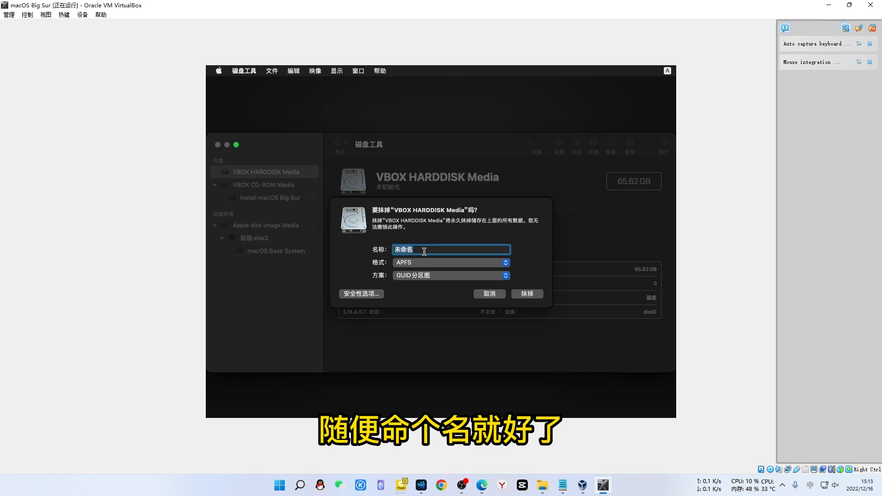
type("macos")
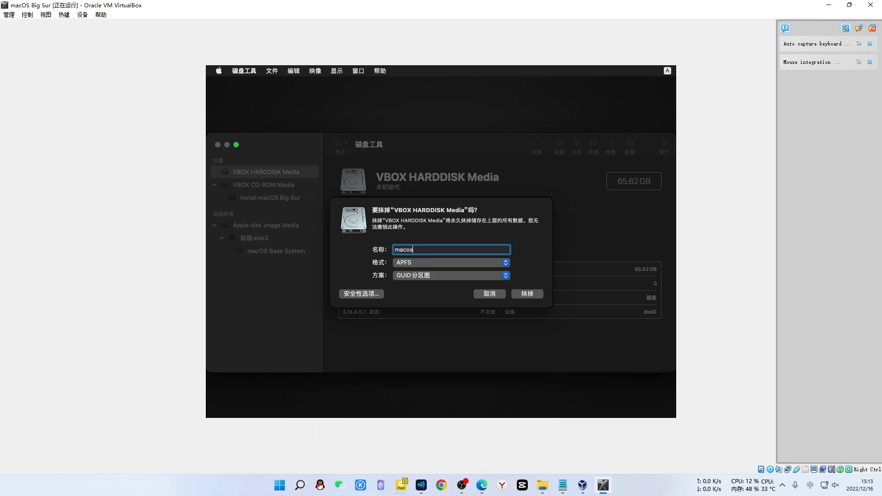
type("11")
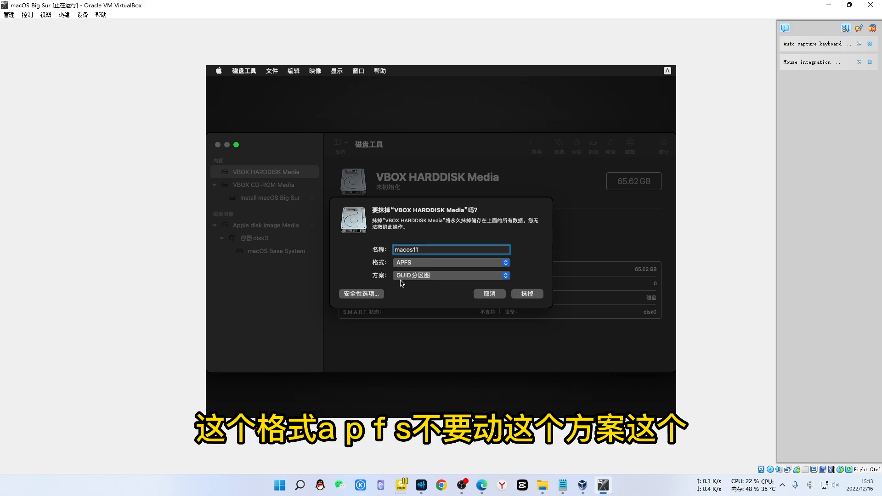
left_click(528, 294)
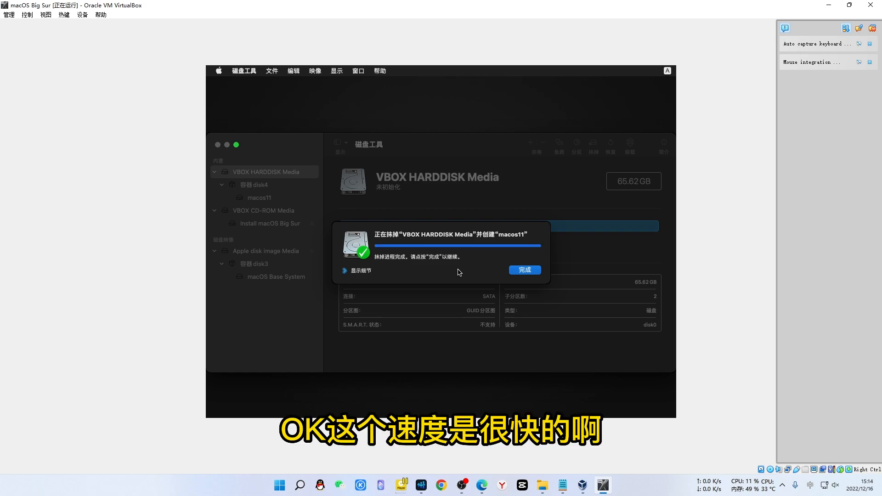
left_click(525, 270)
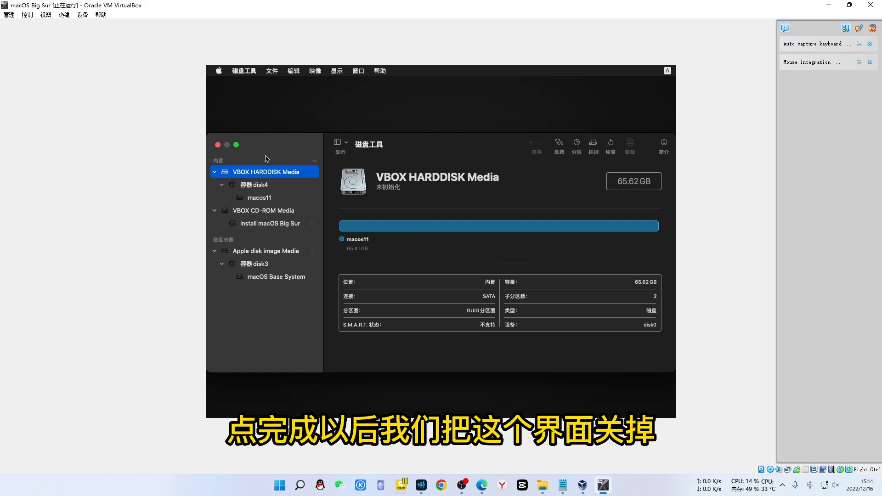
Close Disk Utility, launch 安装 macOS Big Sur, and accept the software licence
left_click(217, 145)
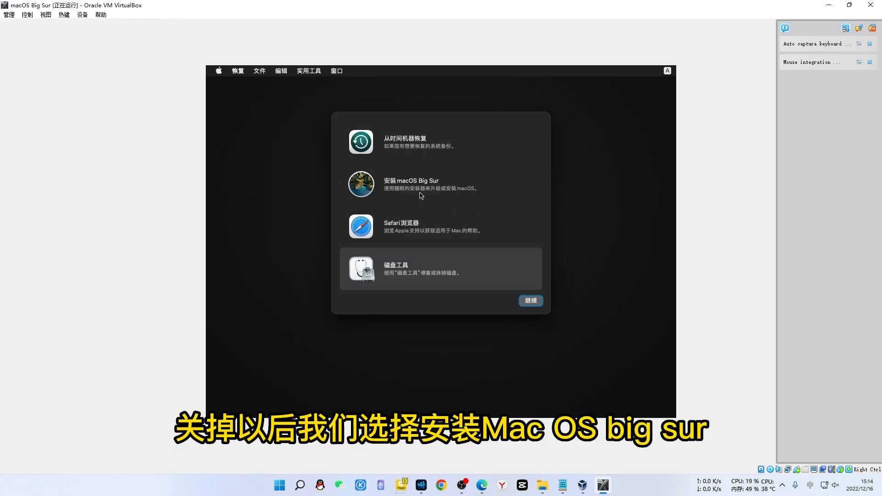
left_click(437, 193)
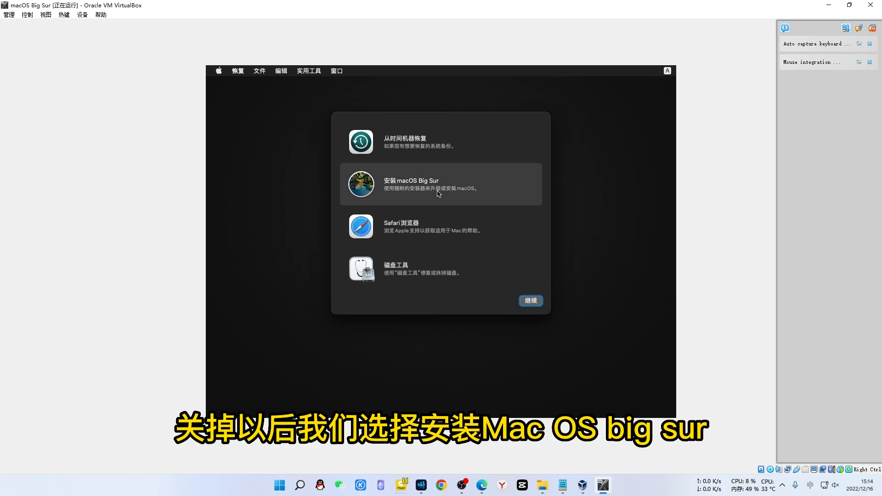
left_click(531, 302)
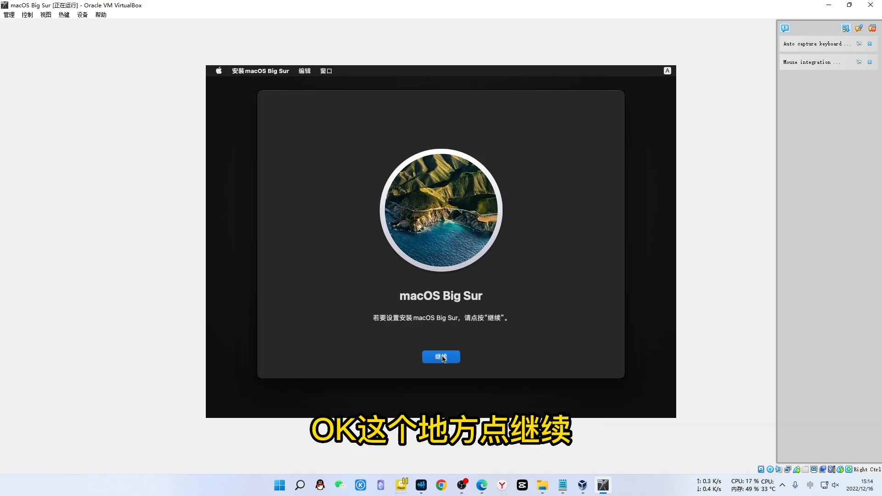
left_click(441, 357)
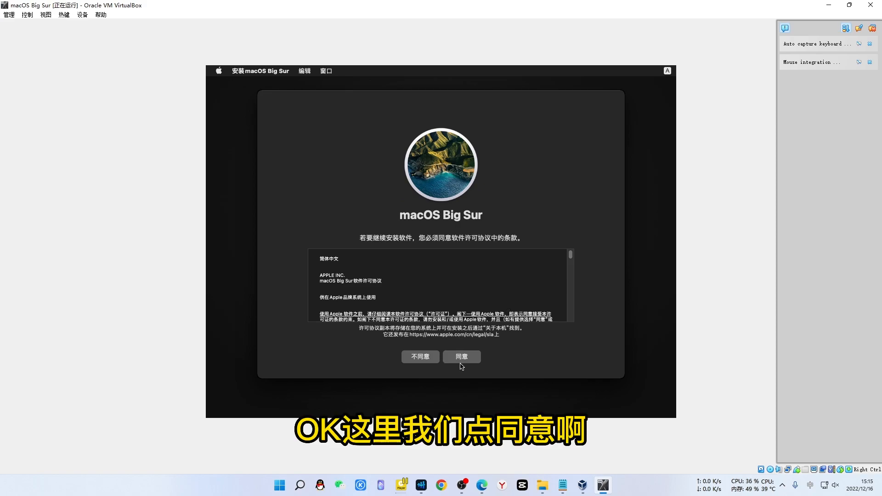
left_click_drag(570, 255, 576, 328)
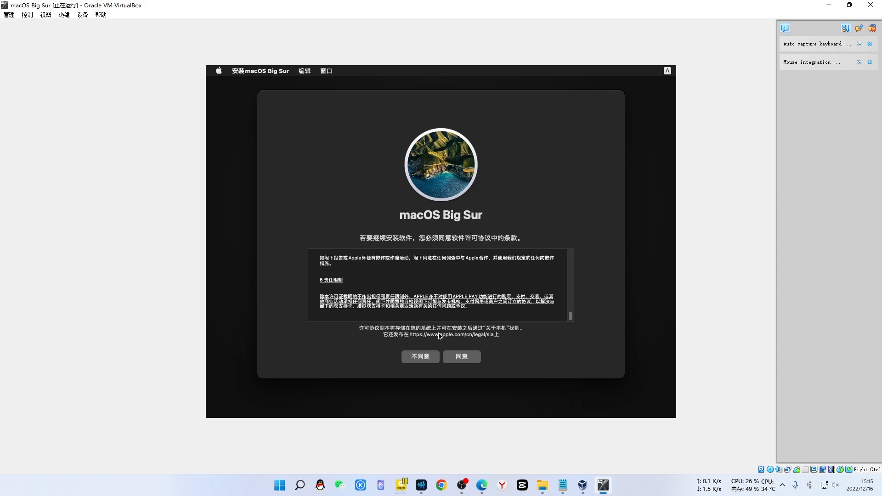
left_click(463, 361)
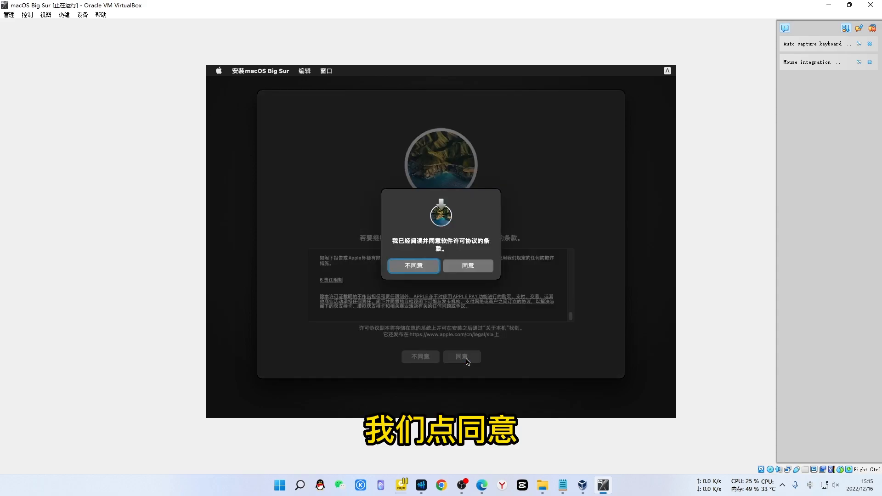
left_click(473, 266)
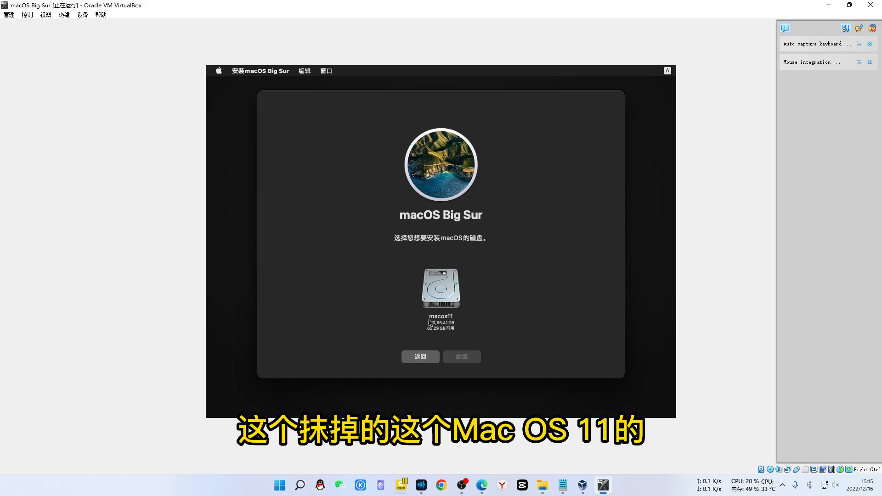
Select the macos11 disk and begin installing Big Sur onto it
left_click(441, 288)
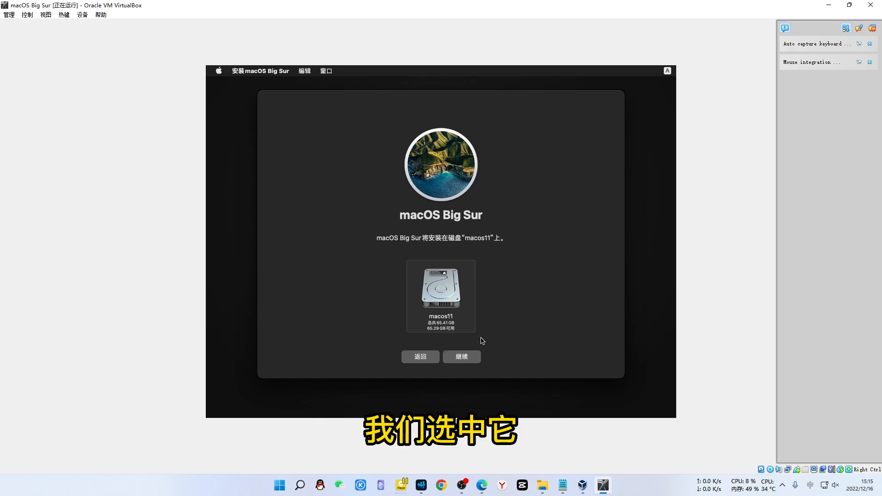
left_click(463, 359)
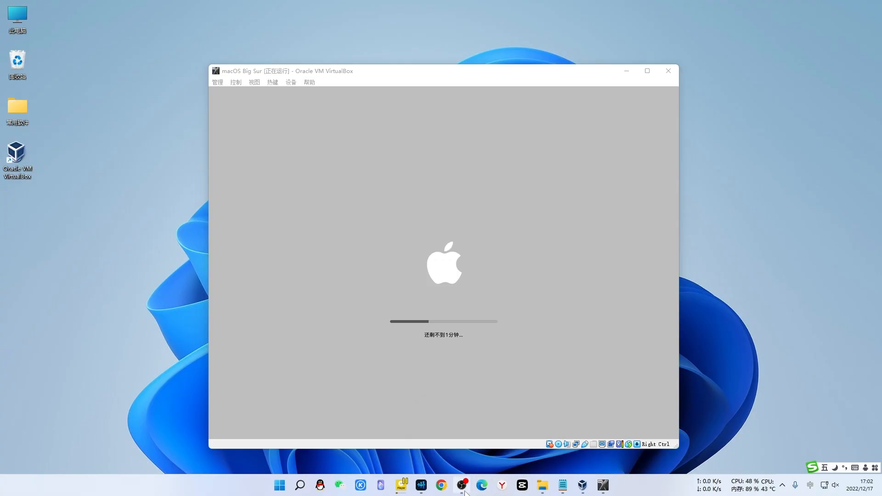
Wait through the macOS install and restarts until the 选择国家或地区 setup page appears
left_click(465, 490)
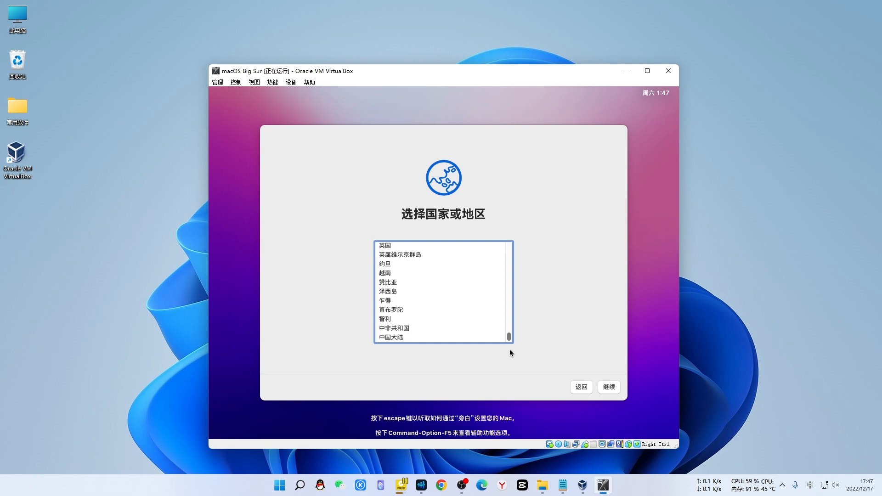
Choose 中国大陆 as the region and keep the default language settings, deferring accessibility and migration
left_click(391, 337)
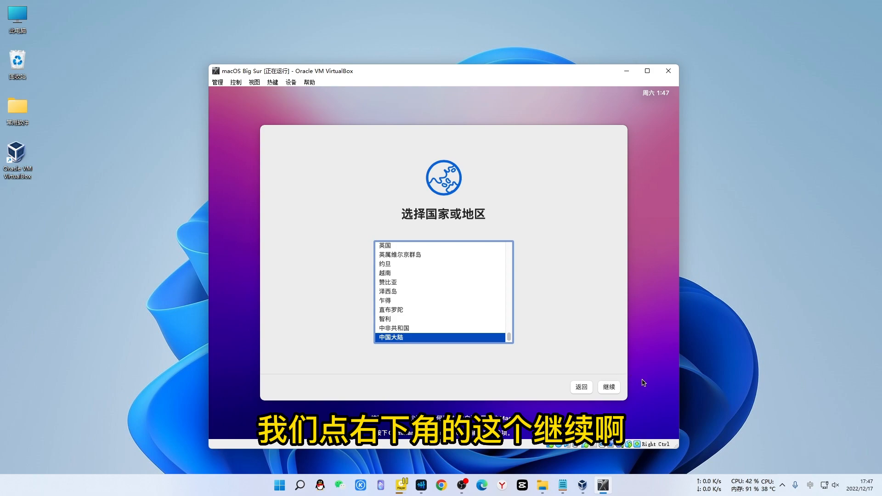
left_click(606, 388)
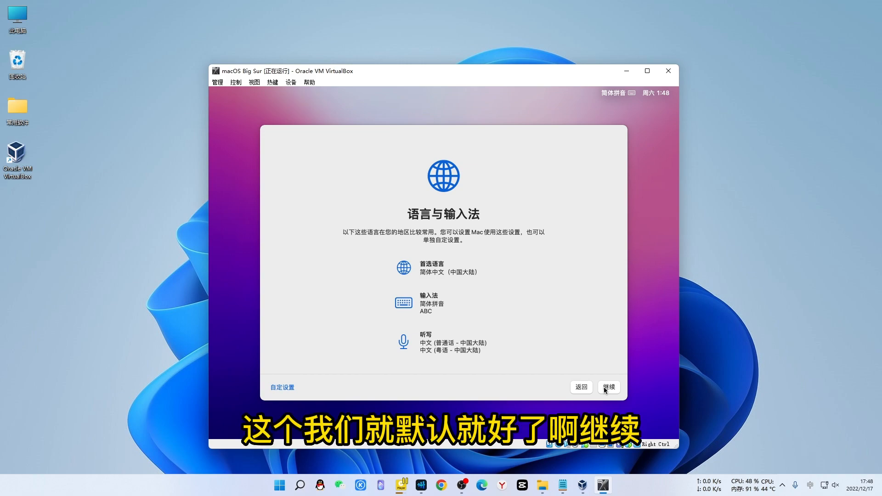
left_click(611, 387)
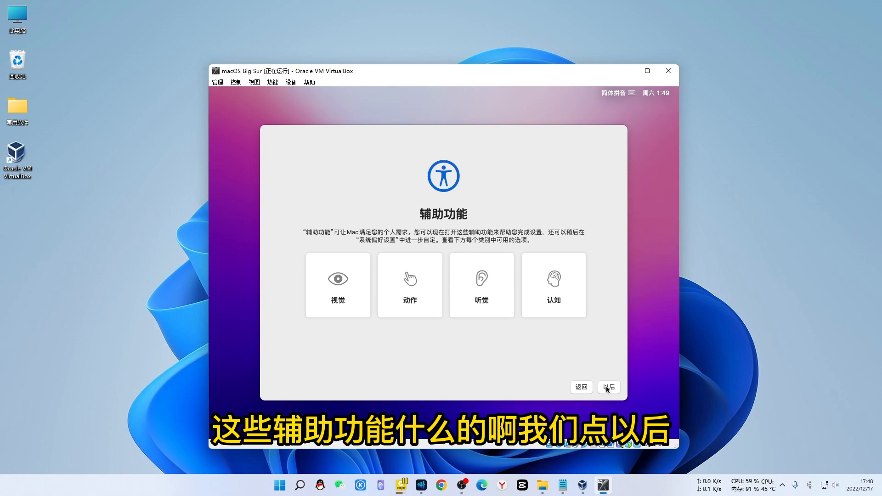
left_click(608, 388)
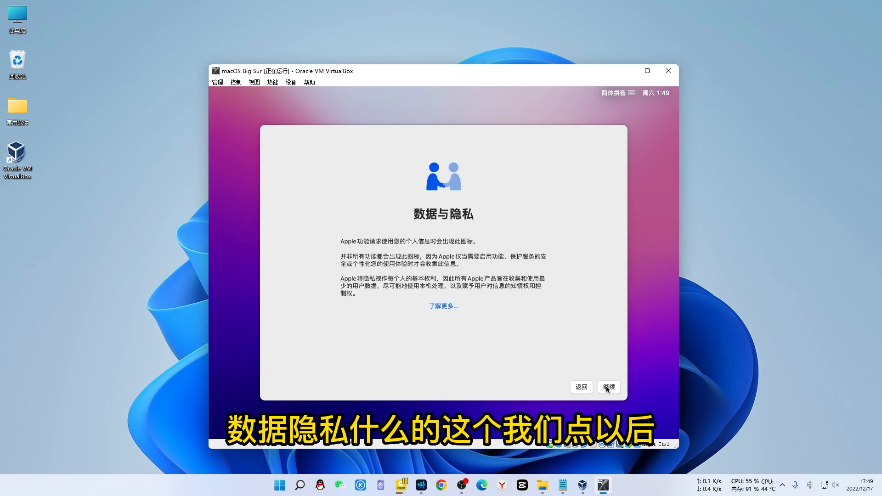
left_click(607, 388)
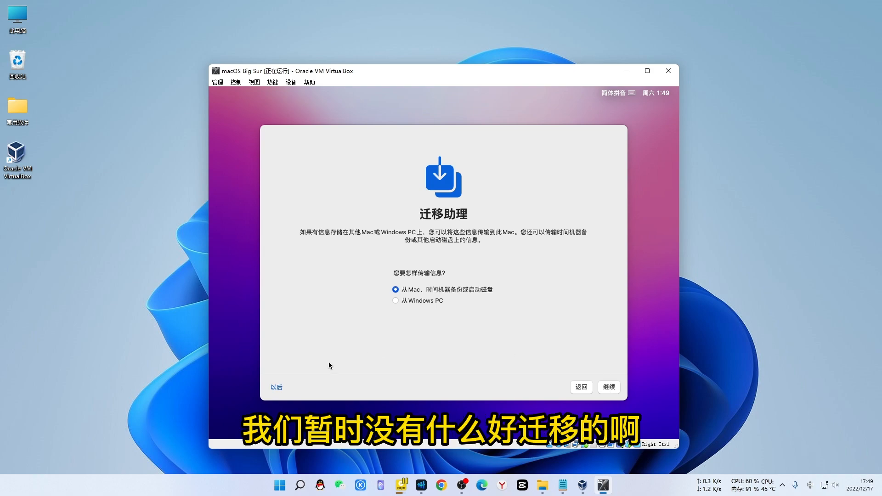
left_click(277, 388)
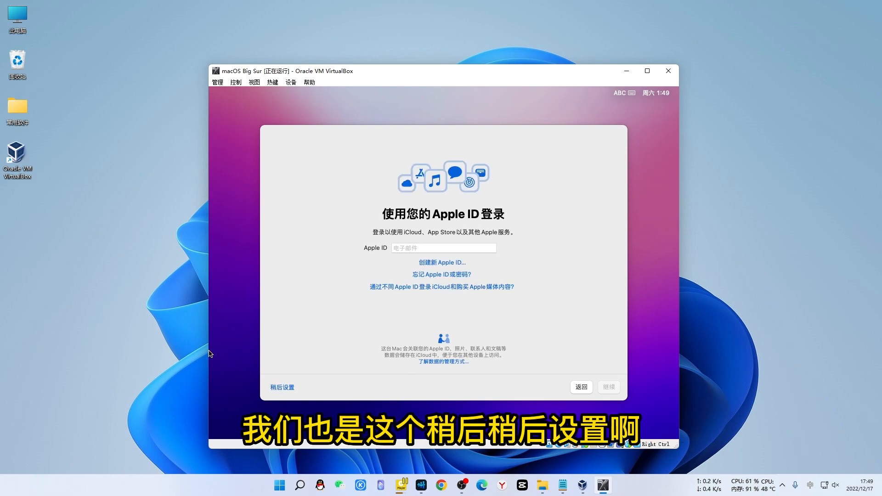
Skip Apple ID sign-in with 稍后设置 and 跳过, then agree to the macOS terms
left_click(273, 385)
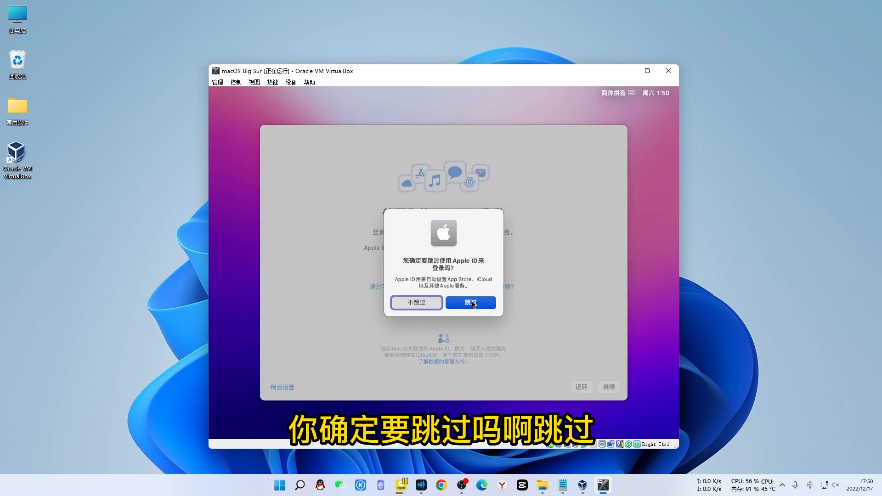
left_click(471, 303)
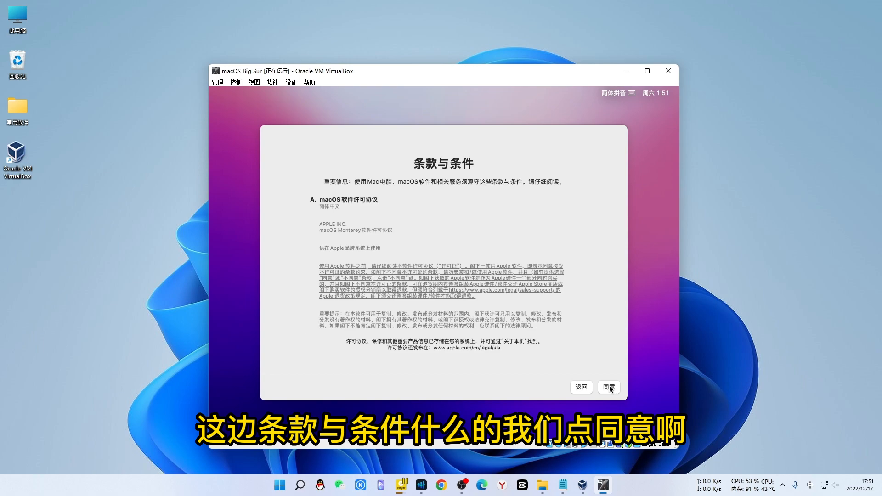
left_click(609, 387)
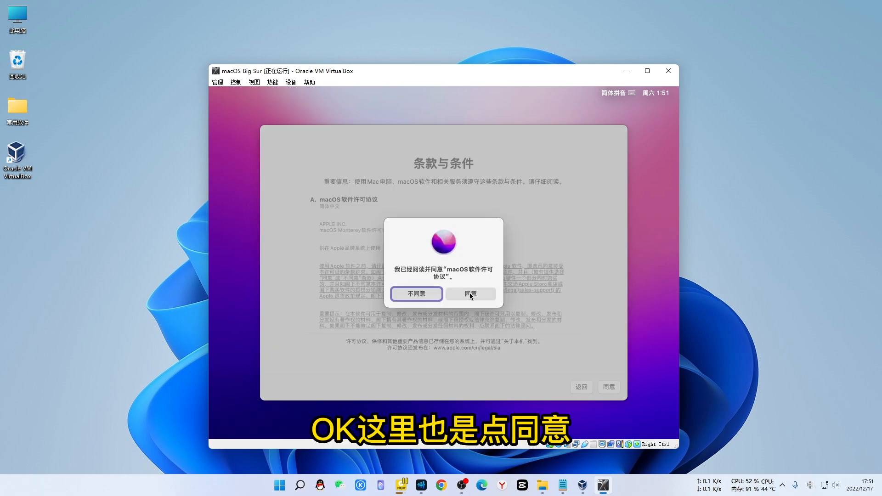
left_click(471, 294)
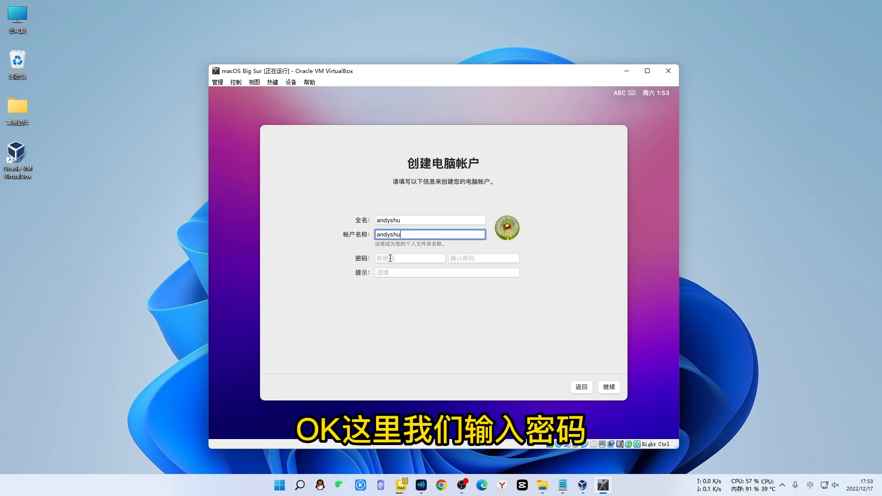
Enter the account password and type it again in the confirmation field
left_click(390, 258)
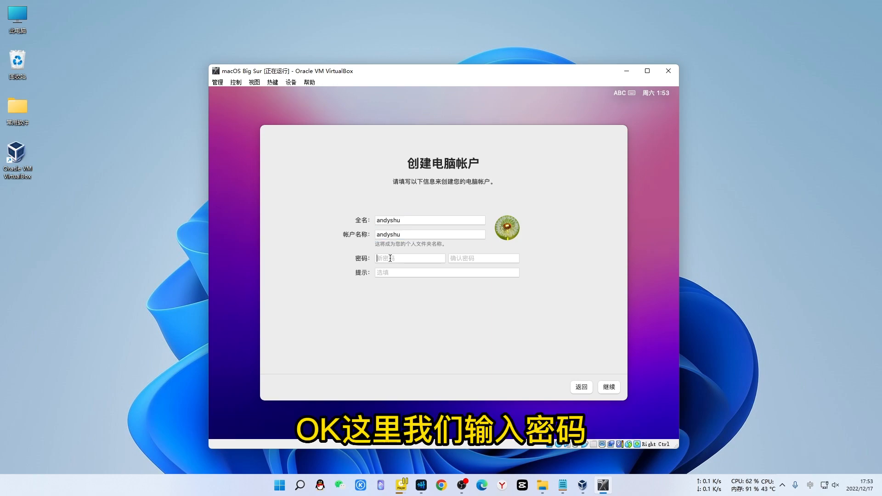
type("123456789")
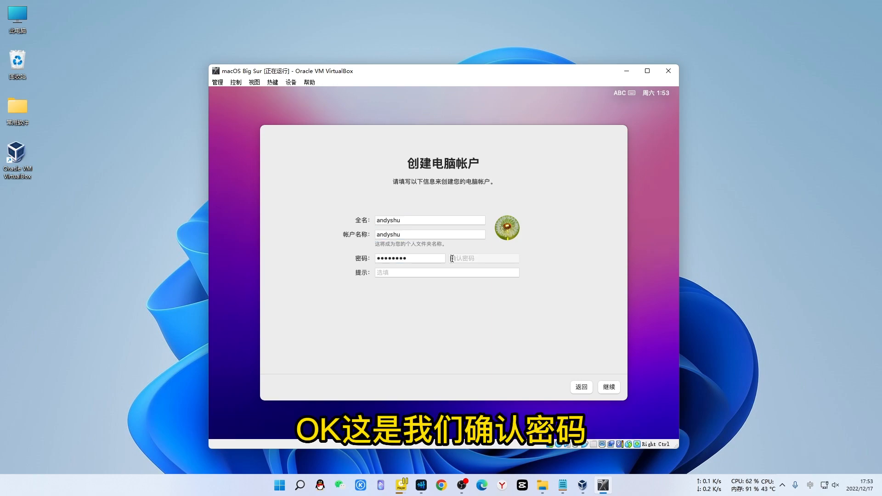
left_click(455, 259)
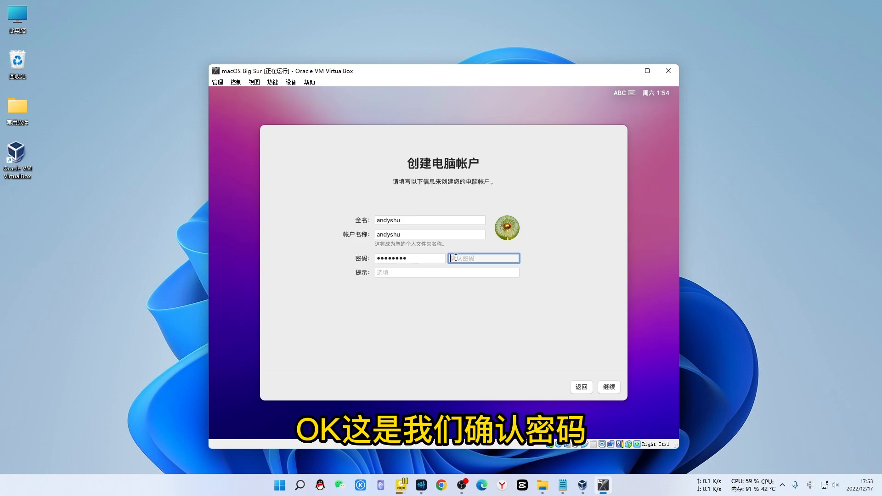
type("123456789")
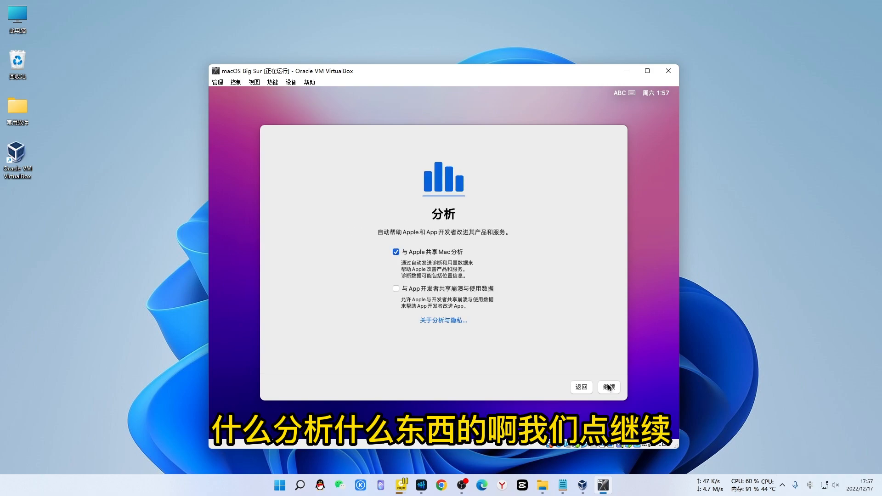
Pass the Analytics page and set up Siri in Mandarin with the 声音 1 voice
left_click(608, 385)
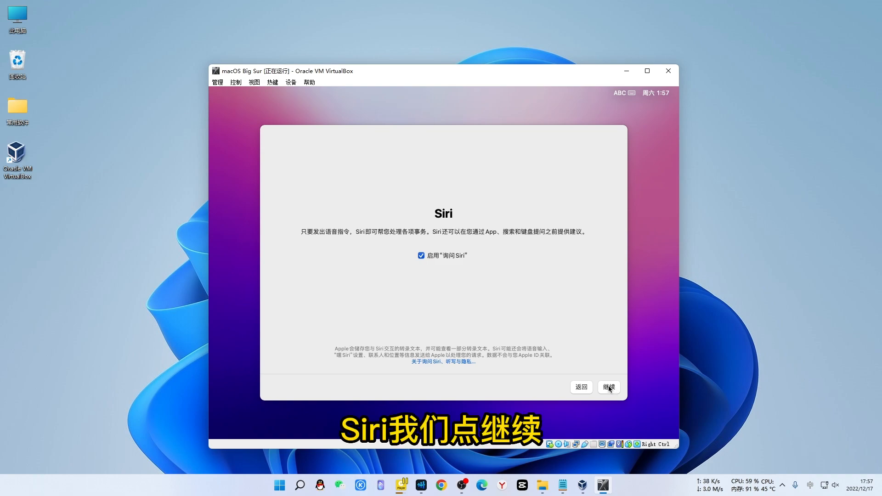
left_click(609, 387)
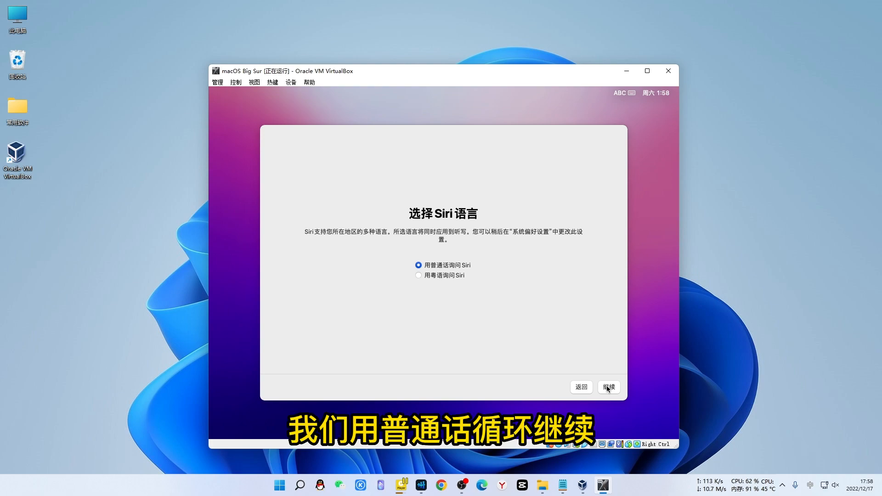
left_click(607, 387)
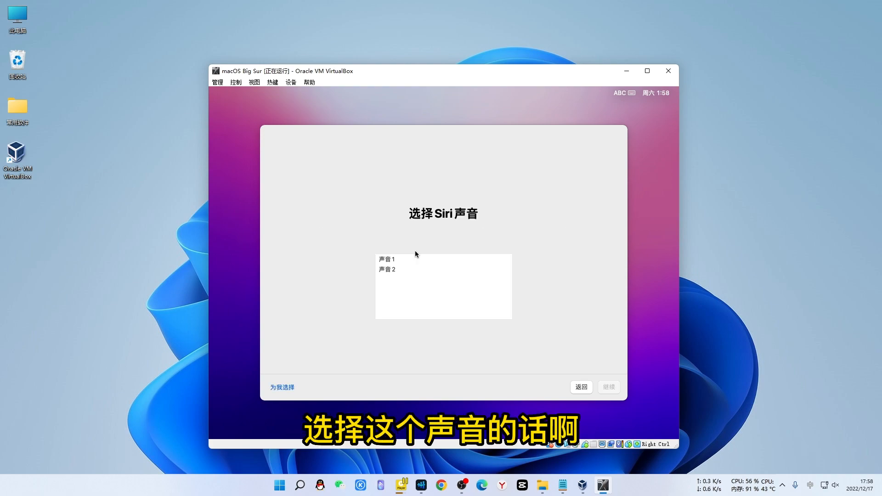
left_click(396, 263)
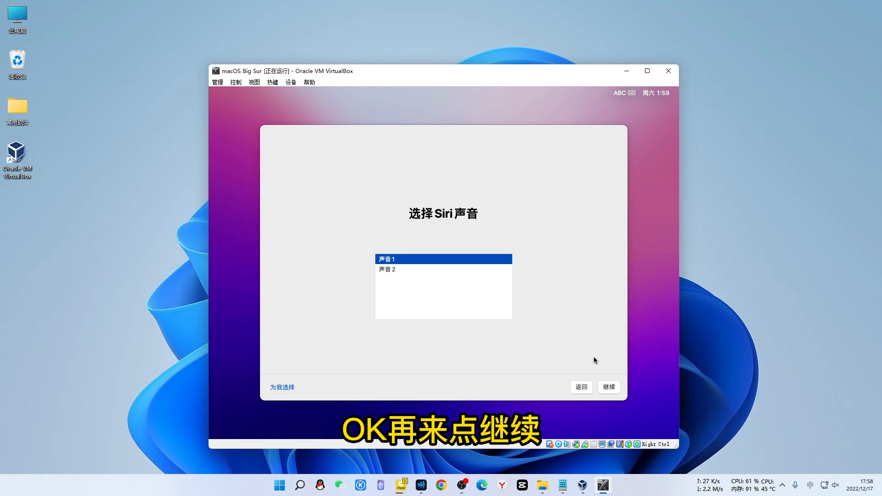
left_click(608, 387)
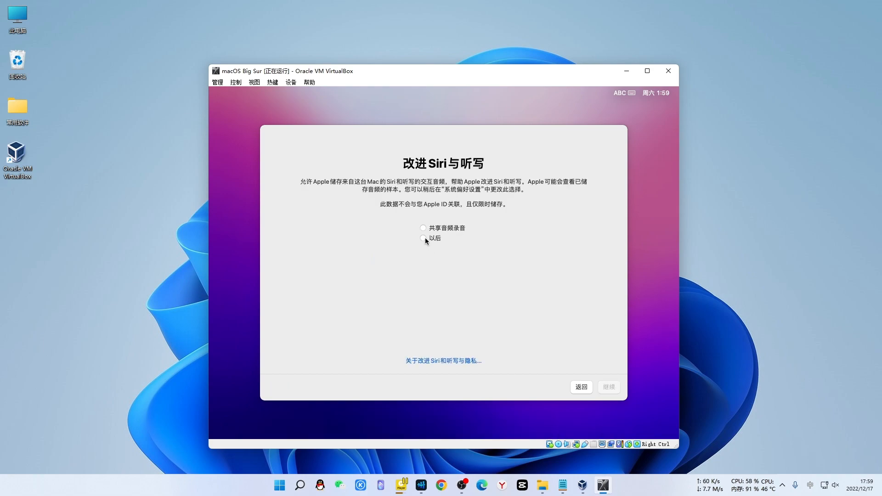
Decline audio recording sharing and keep the 浅色 light appearance to finish setup
left_click(424, 238)
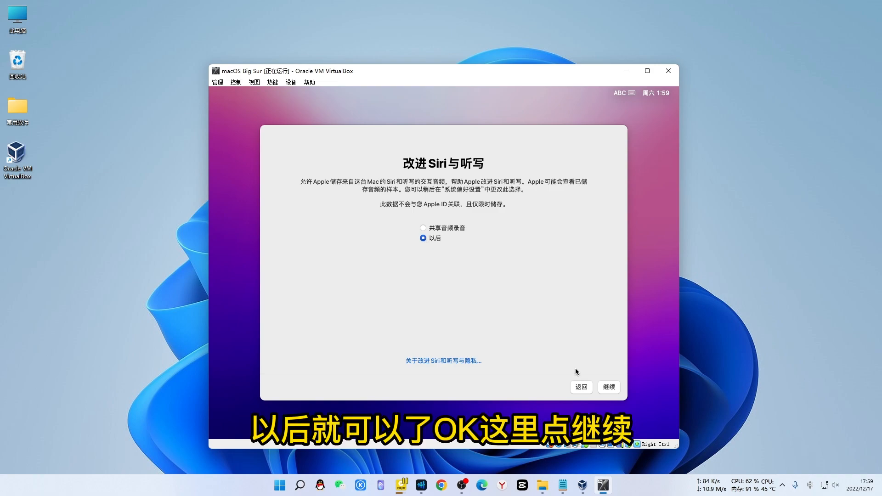
left_click(610, 387)
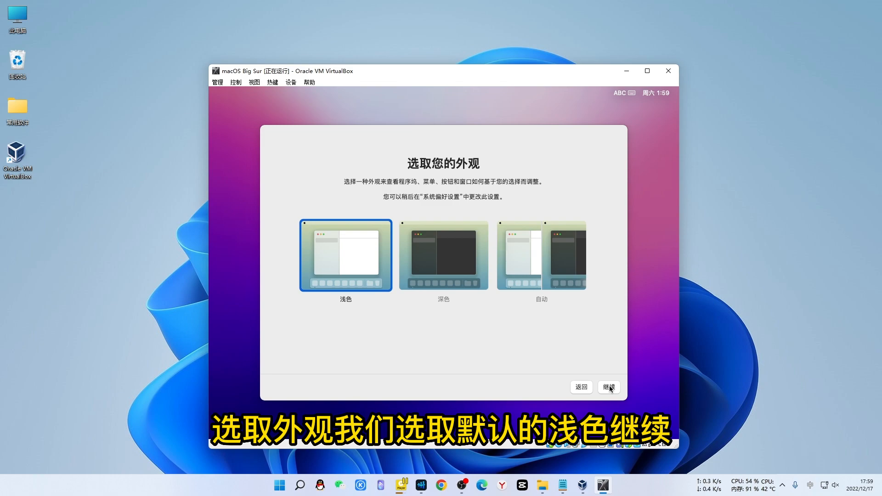
left_click(609, 388)
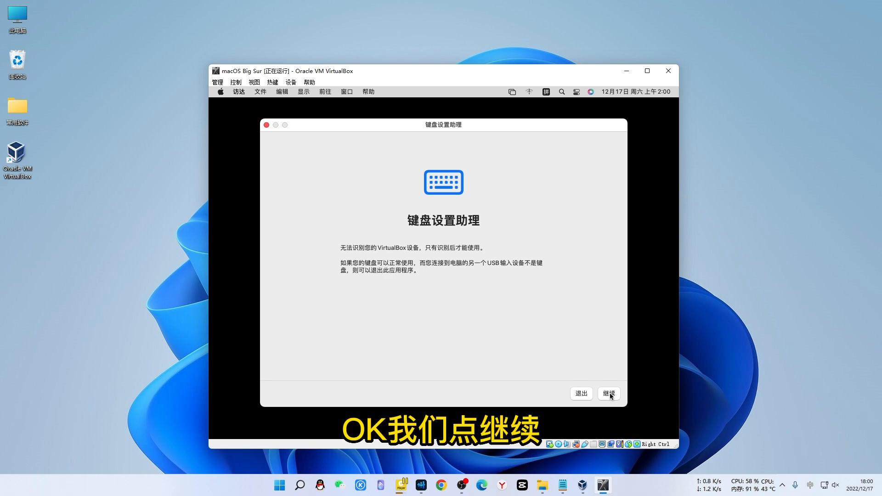
Identify the keyboard by pressing Z and /, keep ANSI, and finish the assistant
left_click(610, 394)
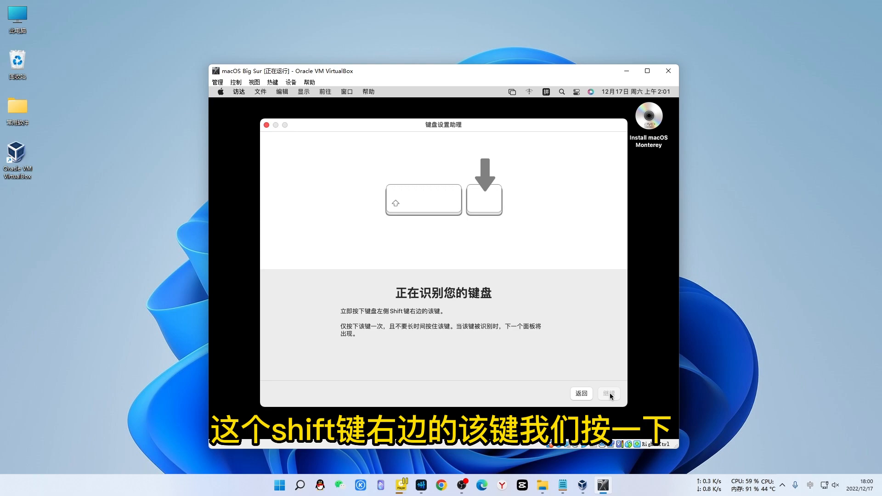
key("z")
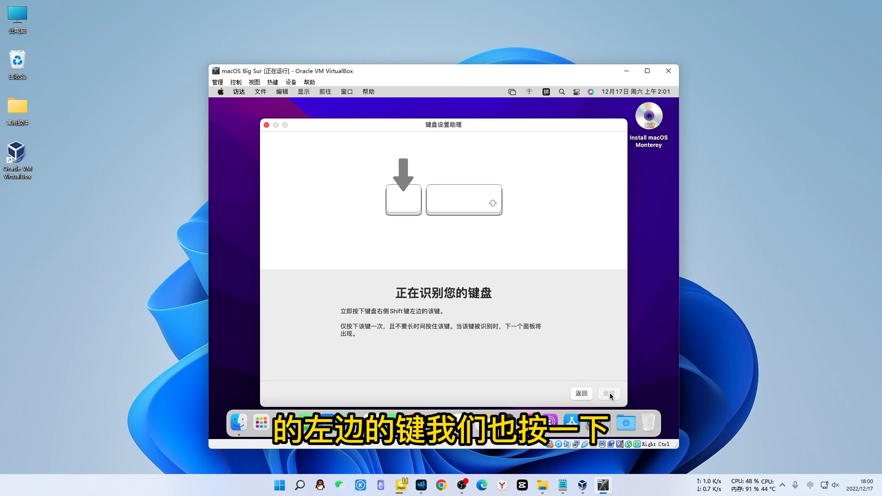
key("slash")
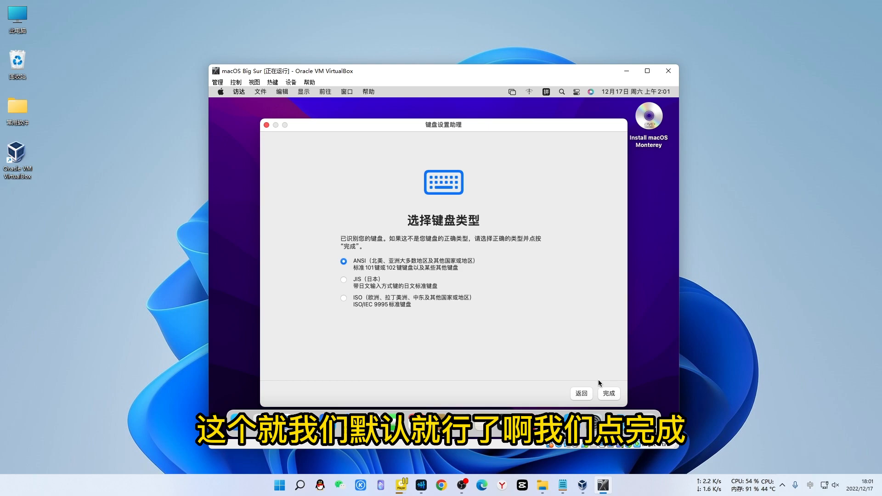
left_click(608, 393)
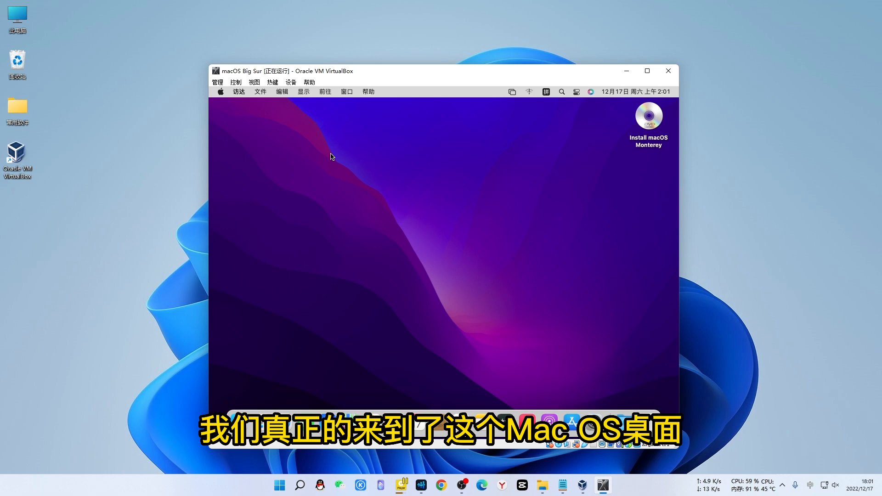
left_click(221, 92)
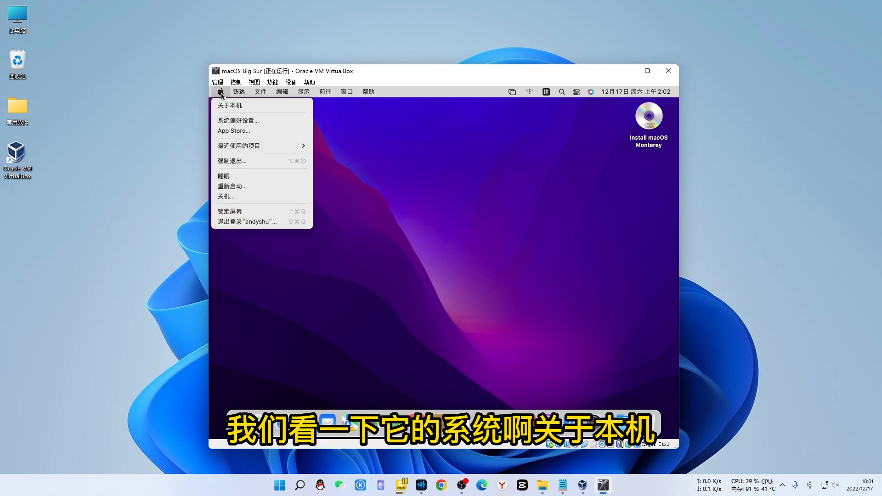
left_click(244, 106)
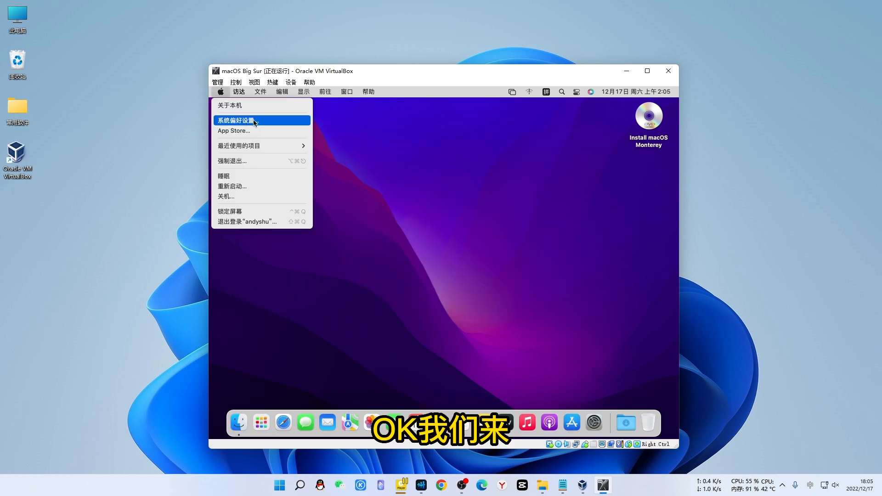
left_click(254, 121)
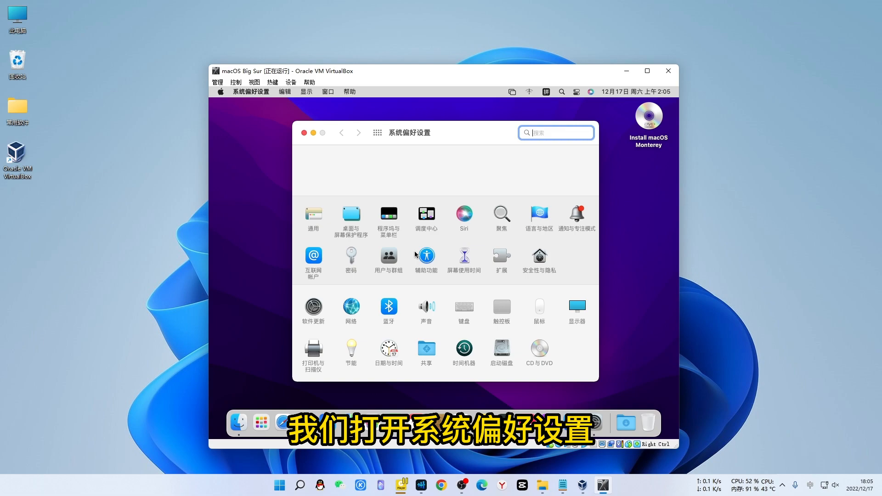
left_click(588, 316)
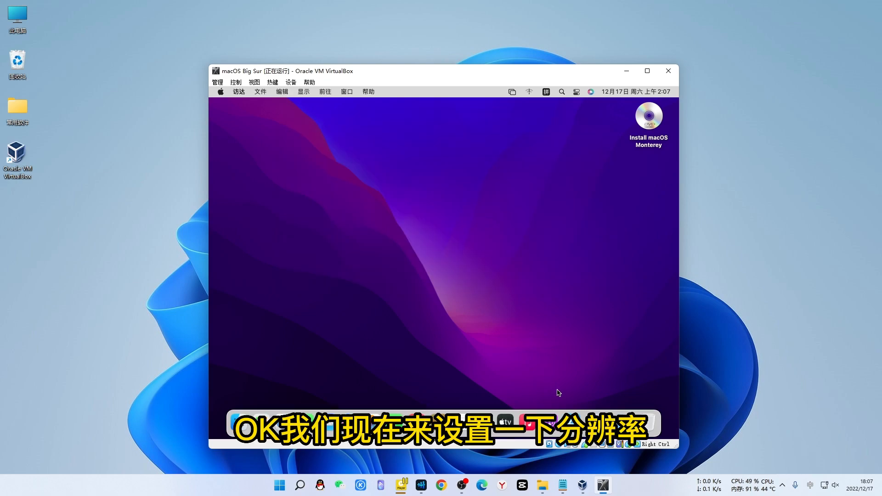
Show the Notepad guide, highlight 1920x1080x32 in the CustomVideoMode1 line, then open Windows search
left_click(564, 486)
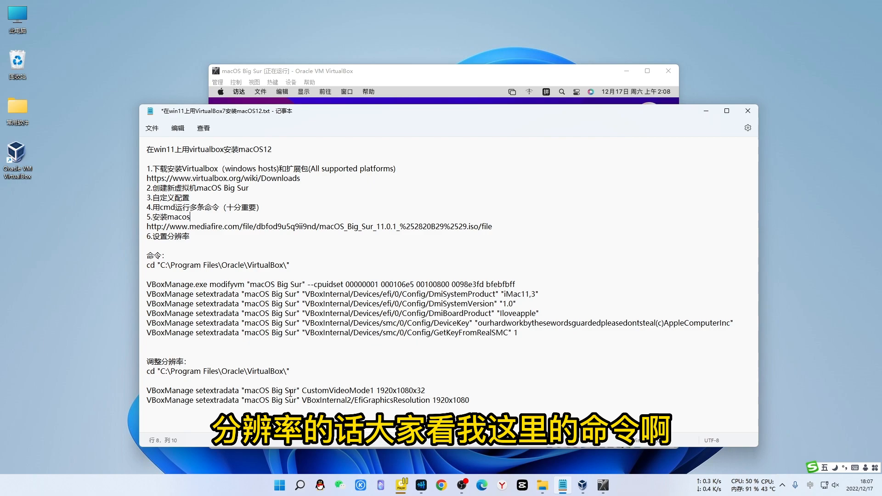
left_click_drag(376, 391, 427, 391)
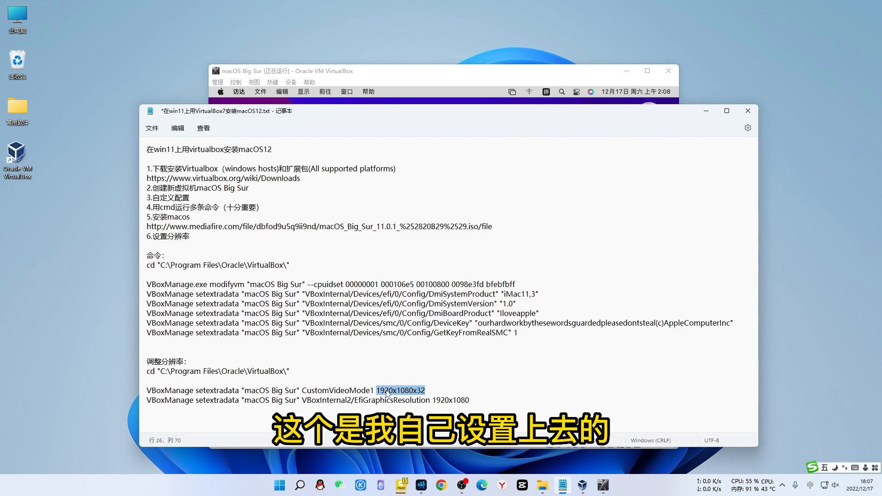
left_click(467, 401)
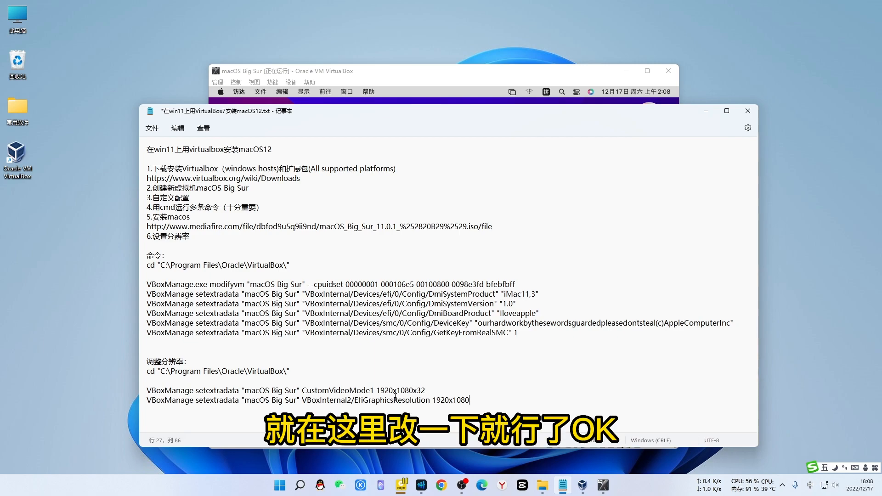
left_click(300, 485)
Search for cmd and run Command Prompt as administrator
left_click(300, 486)
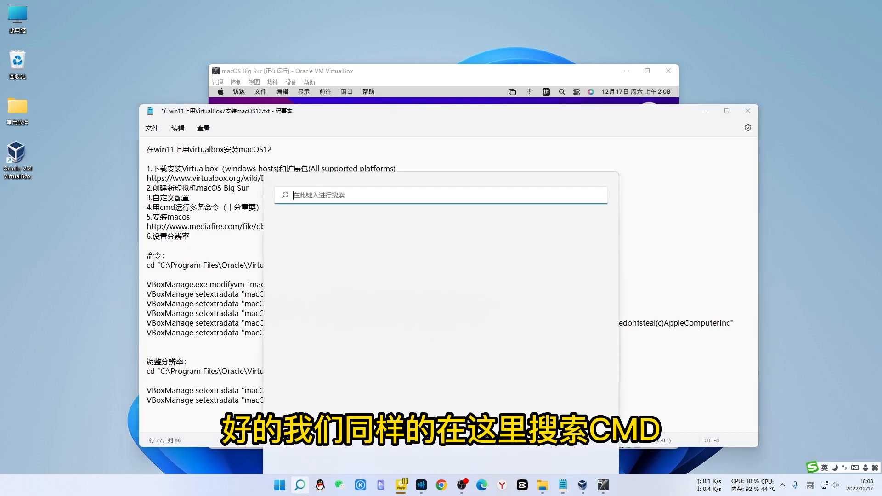
type("cmd")
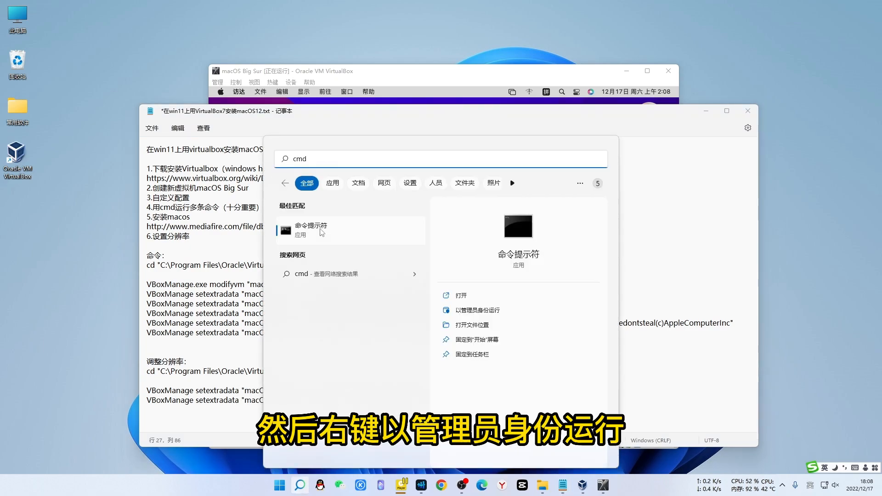
right_click(320, 229)
left_click(364, 242)
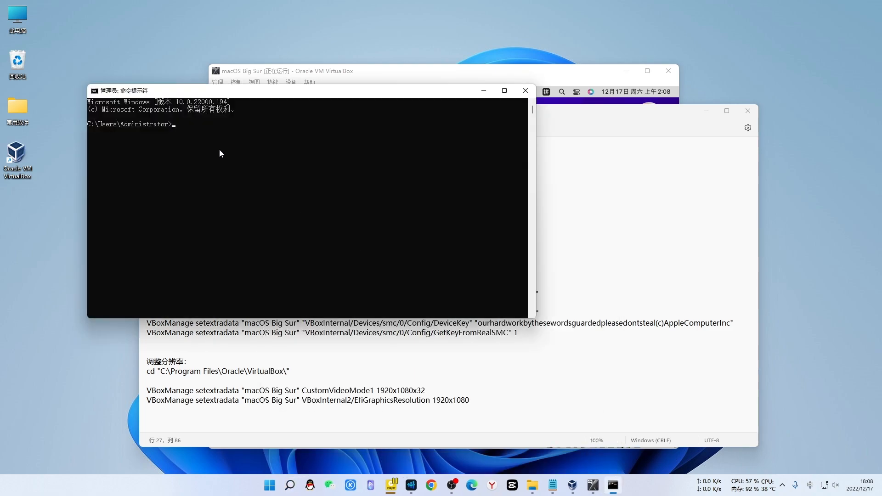
Copy the cd command from the notes and run it to enter the VirtualBox folder
left_click(260, 376)
left_click_drag(289, 371, 147, 372)
key("ctrl+c")
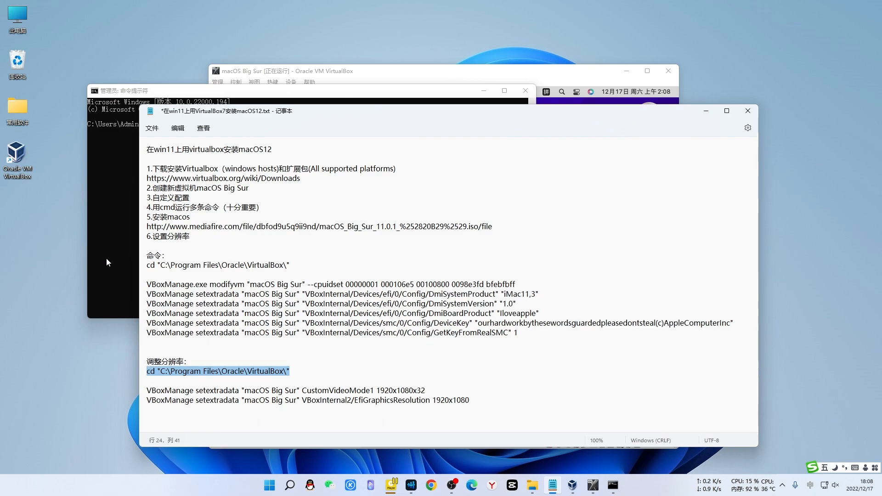
left_click(110, 229)
right_click(179, 124)
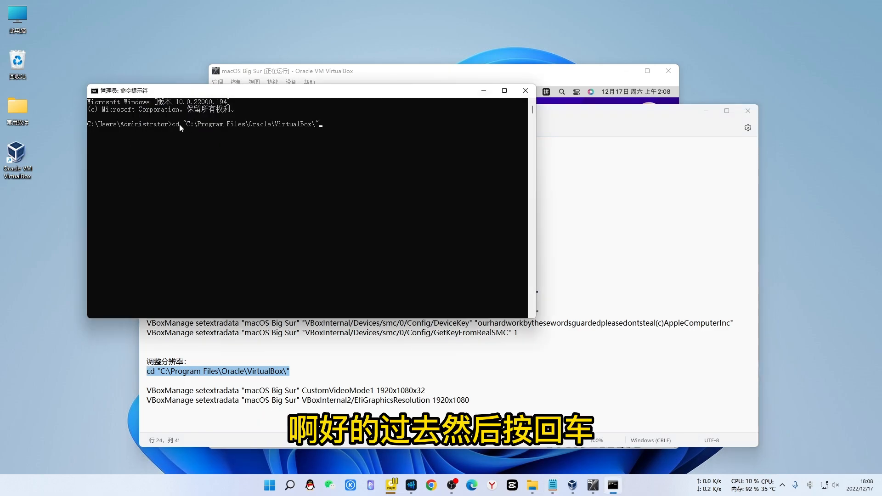
key("Return")
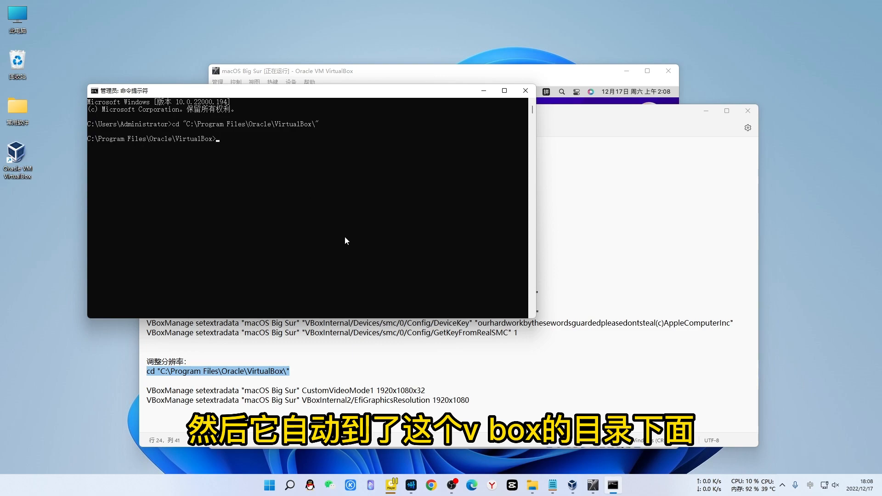
Paste and run both 1920x1080 VBoxManage resolution commands, then close Command Prompt and Notepad unsaved
left_click(293, 402)
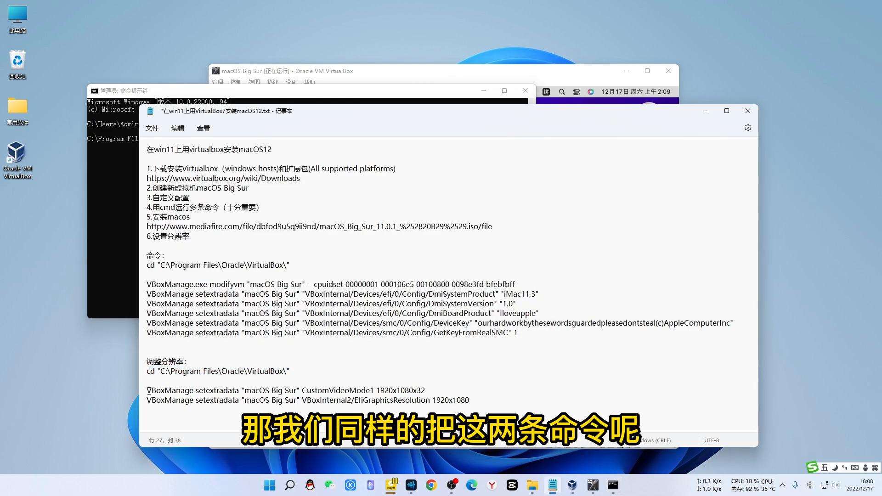
left_click_drag(148, 391, 473, 400)
key("ctrl+c")
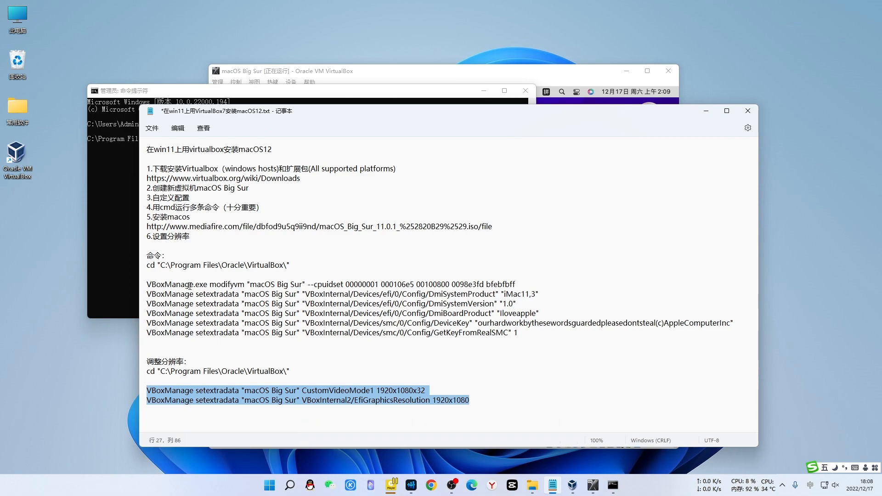
left_click(118, 195)
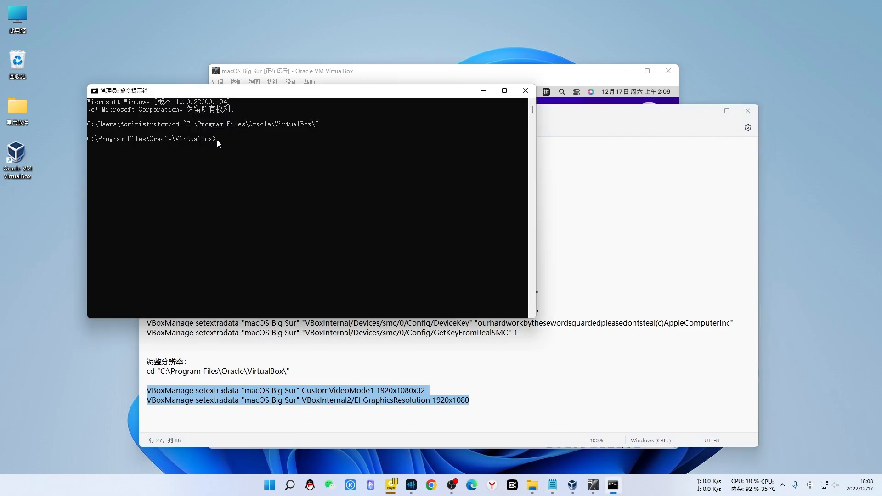
right_click(217, 139)
key("Return")
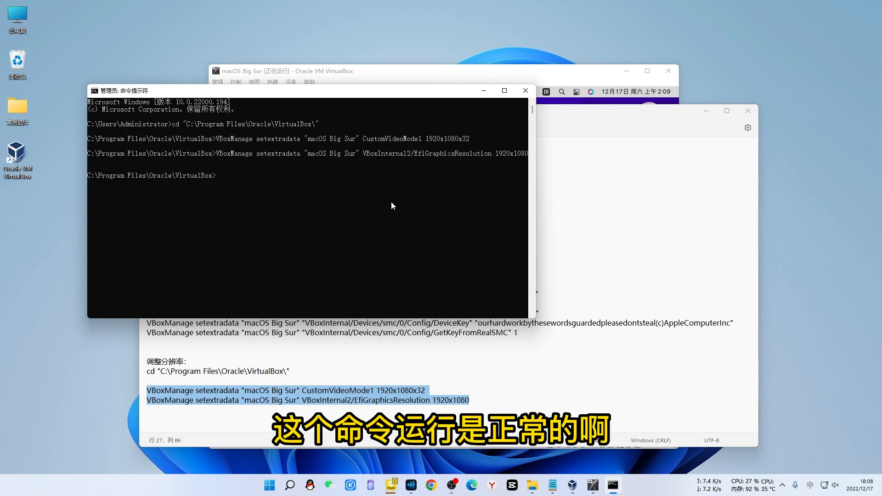
left_click(526, 90)
left_click(748, 111)
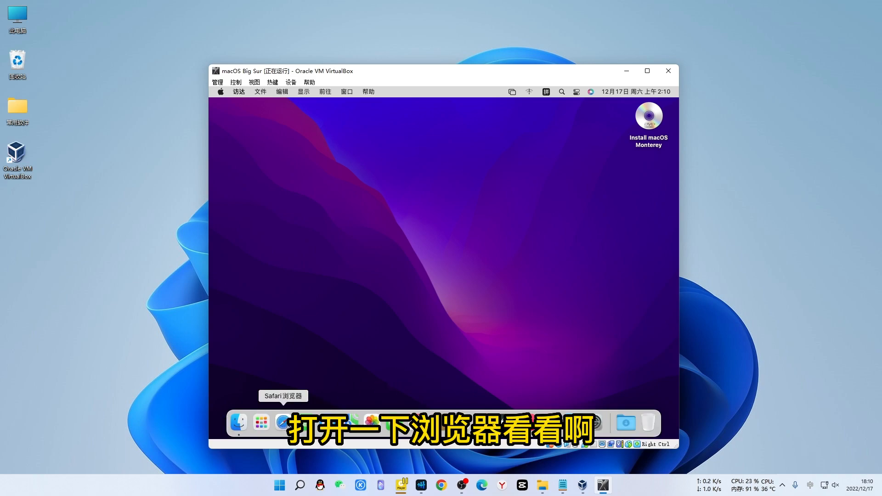
In the macOS guest, open Safari, load Baidu from favourites, then its 图片 壁纸 results
left_click(284, 421)
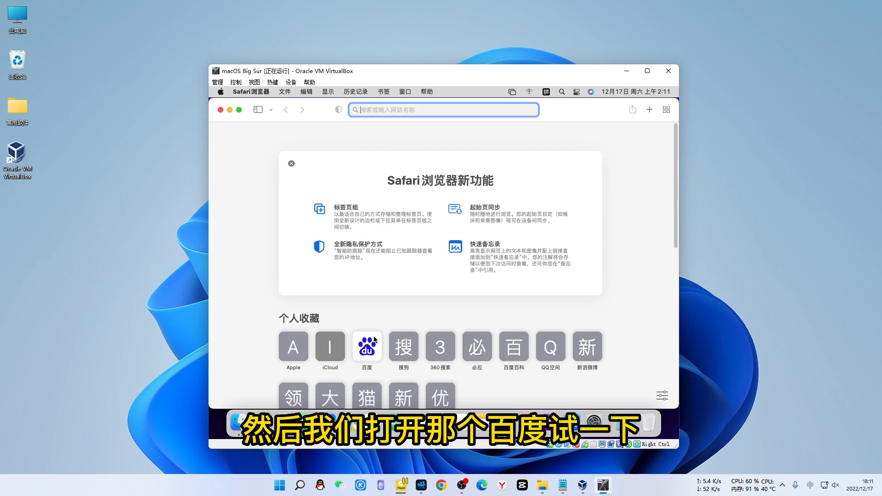
left_click(361, 373)
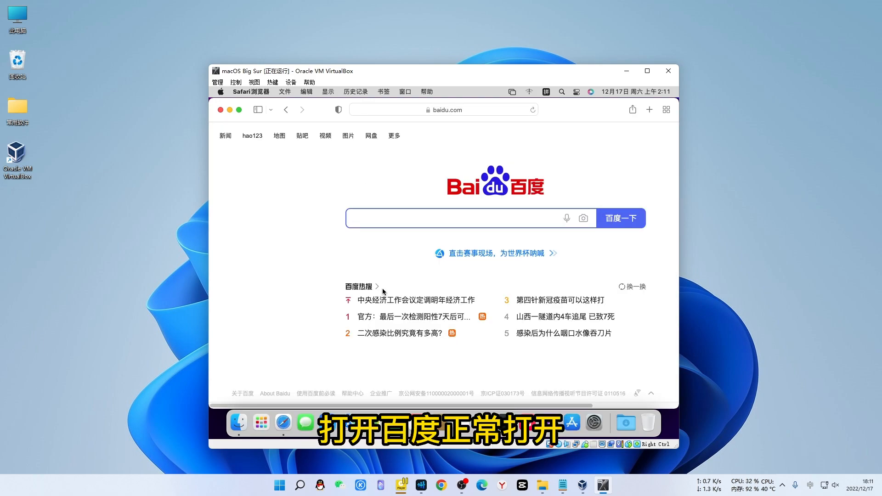
left_click(348, 135)
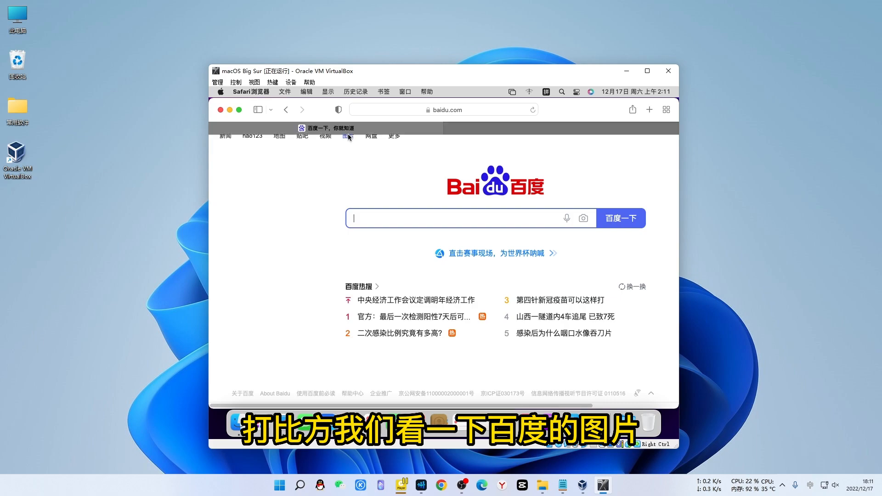
left_click(420, 312)
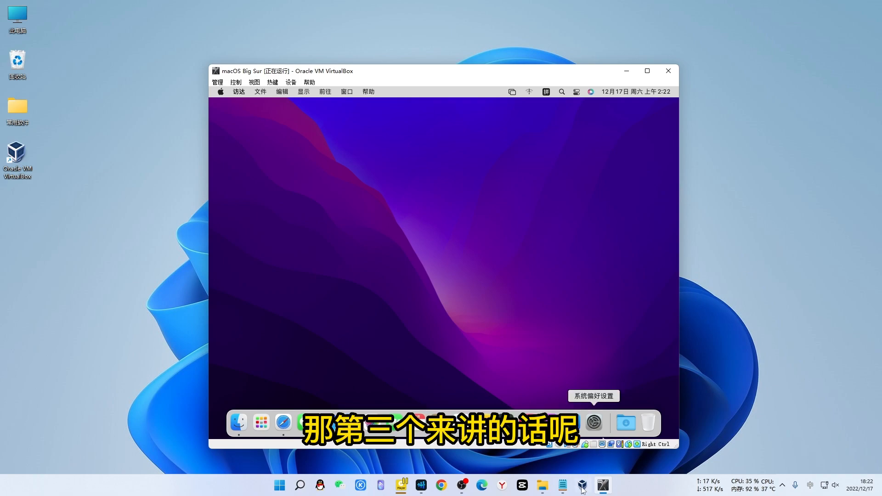
Bring the notes forward and highlight the "macOS Big Sur" VM name and the DMI/SMC setextradata lines
left_click(565, 488)
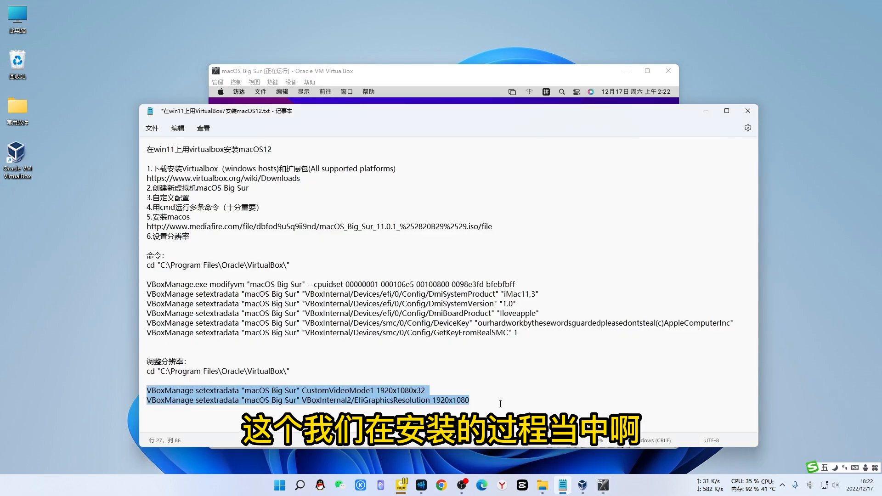
left_click(367, 320)
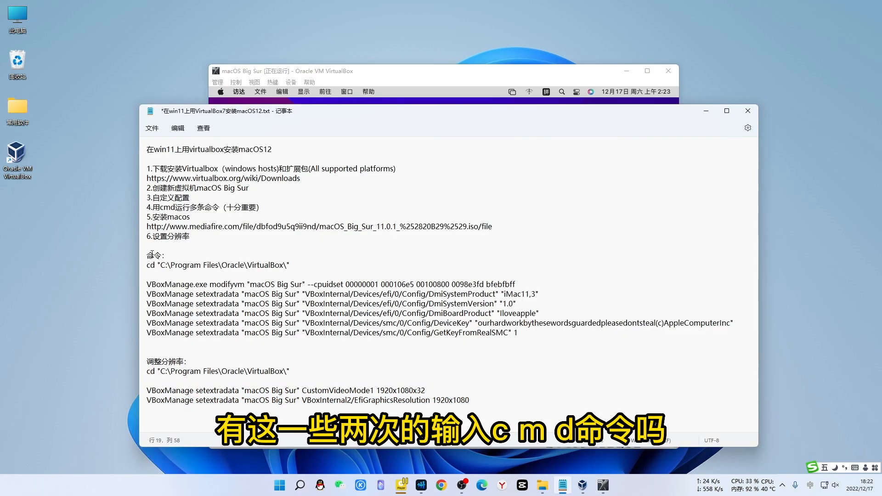
left_click(249, 284)
left_click_drag(250, 285, 304, 286)
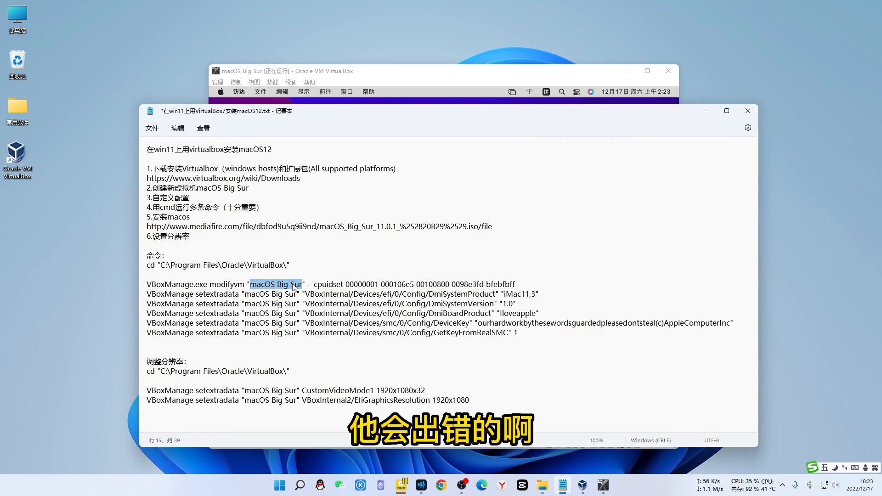
left_click(419, 314)
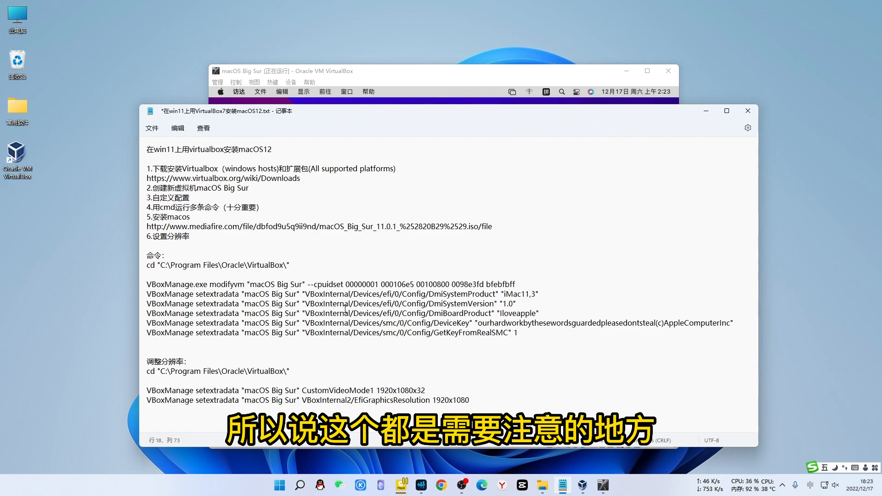
left_click_drag(340, 304, 456, 334)
left_click(471, 324)
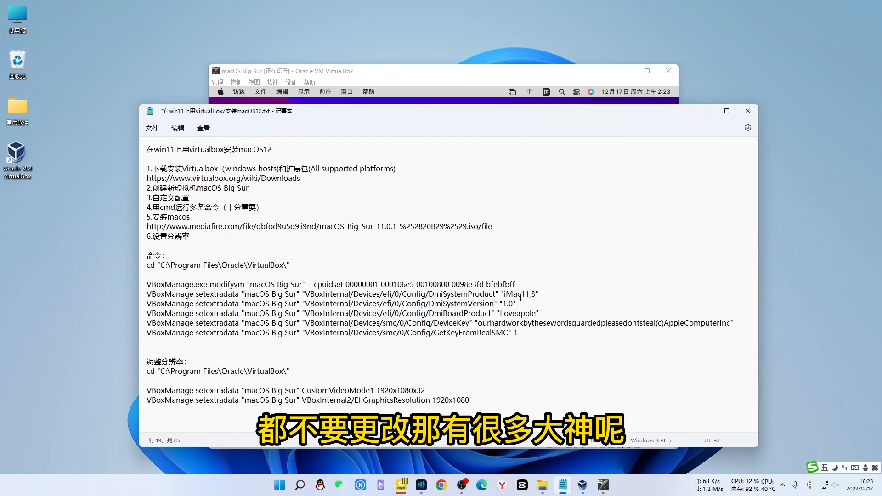
left_click_drag(511, 294, 533, 298)
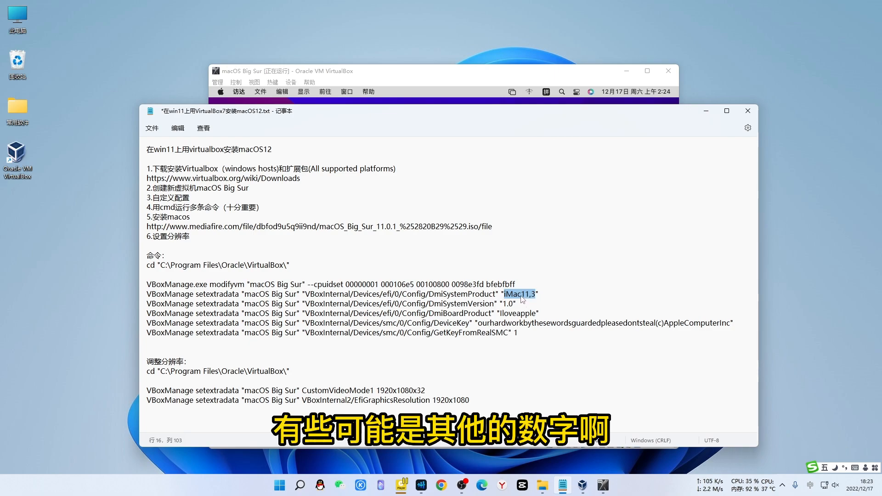
left_click(546, 295)
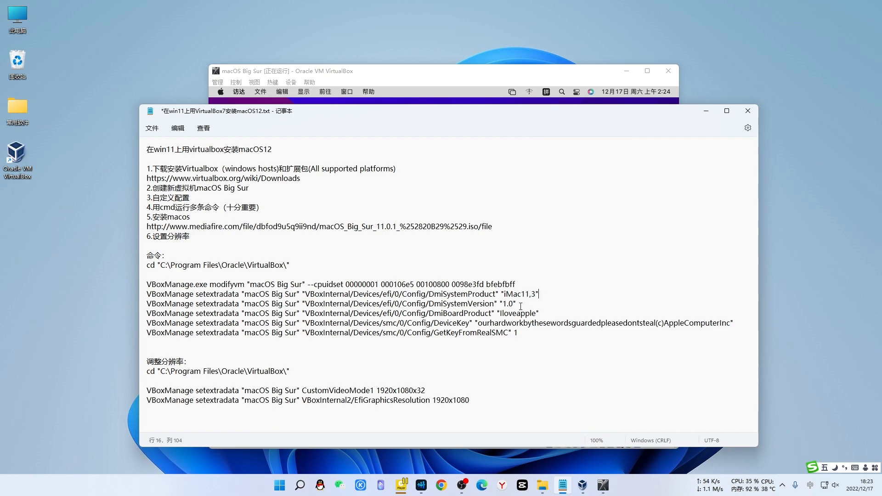
double_click(515, 332)
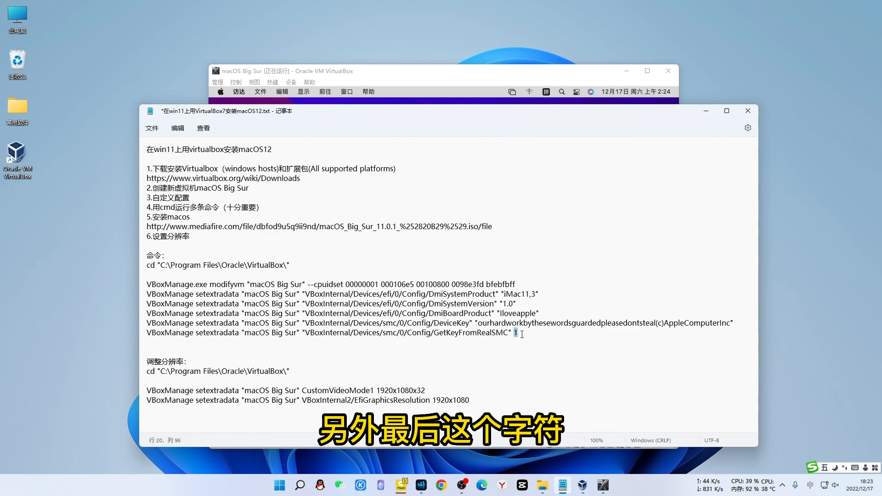
left_click(524, 342)
left_click_drag(520, 334, 512, 334)
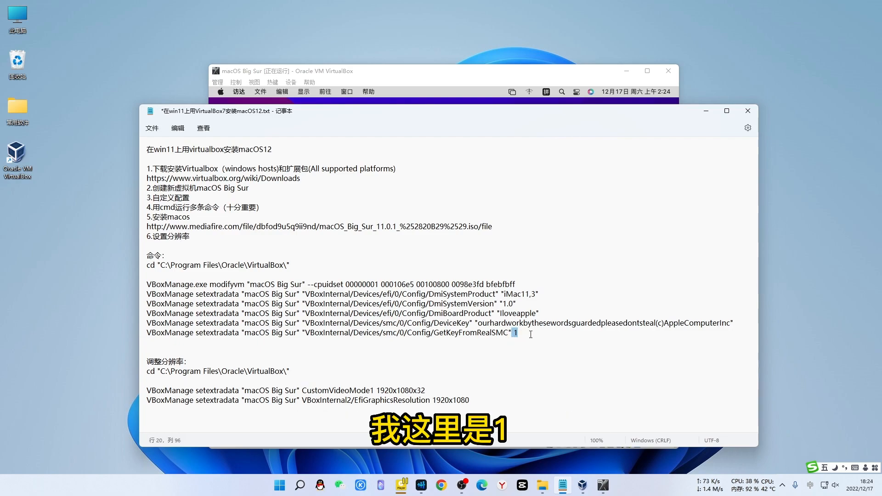
left_click(535, 349)
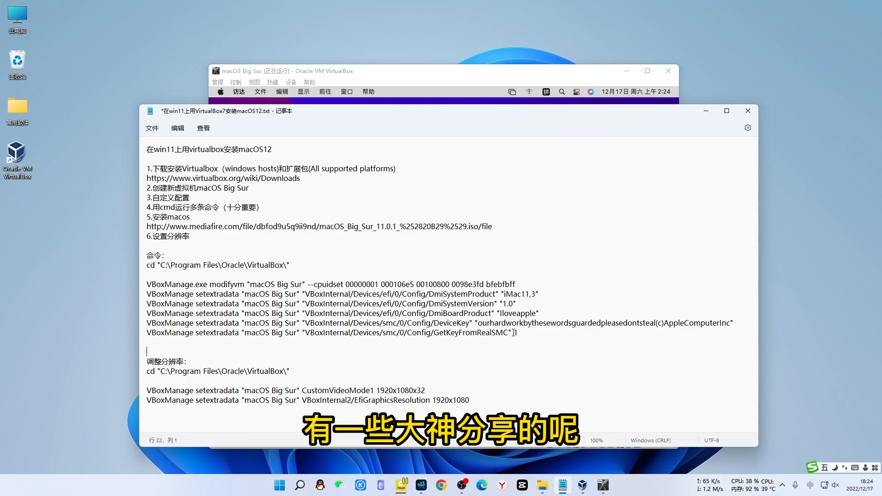
left_click_drag(511, 333, 516, 333)
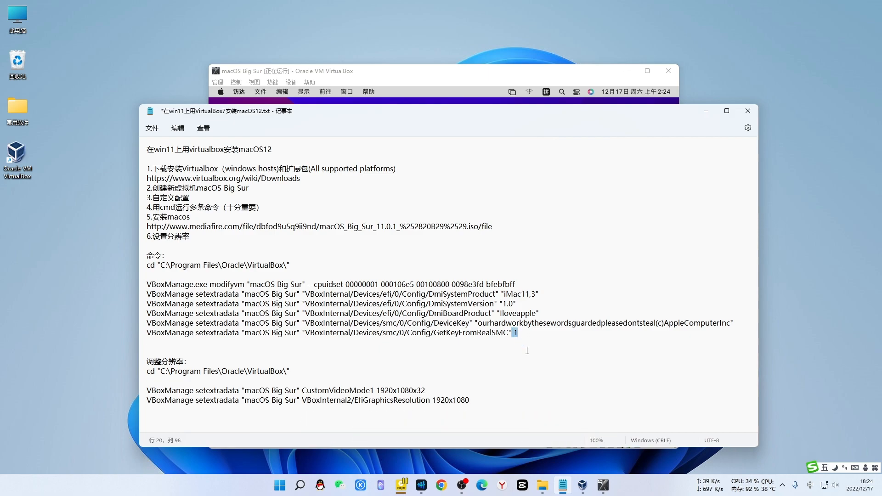
left_click(527, 350)
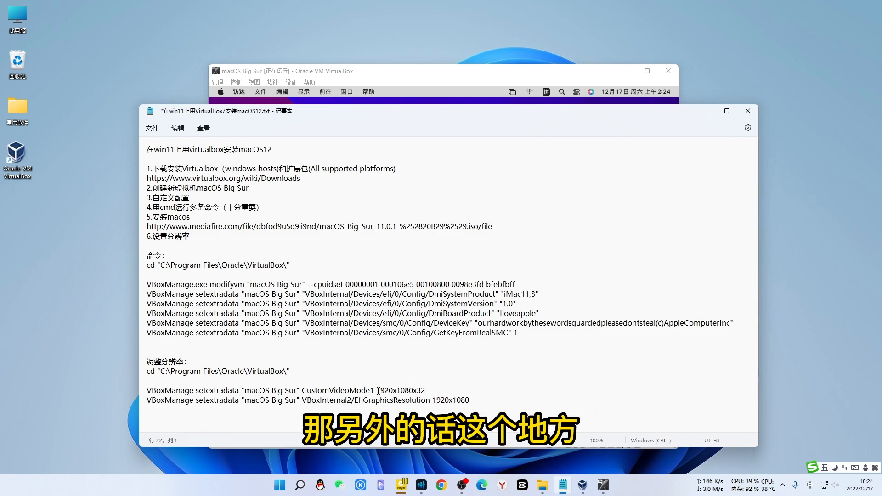
left_click_drag(377, 391, 427, 391)
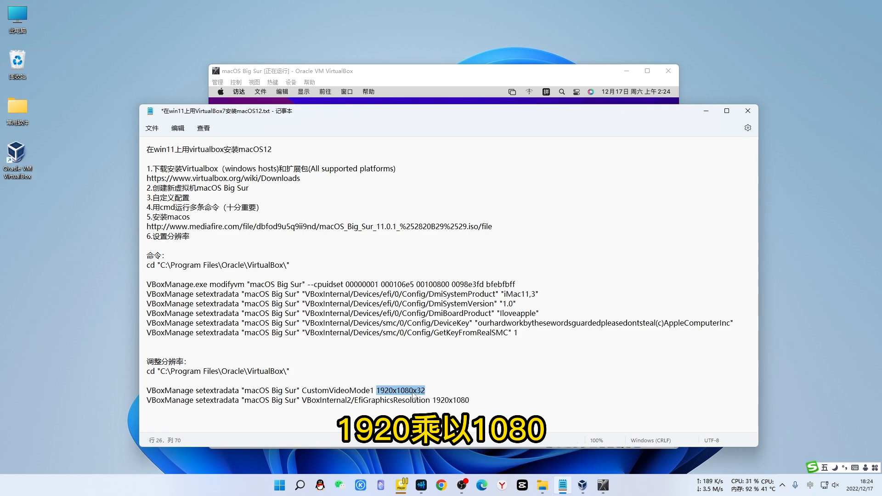
left_click(413, 391)
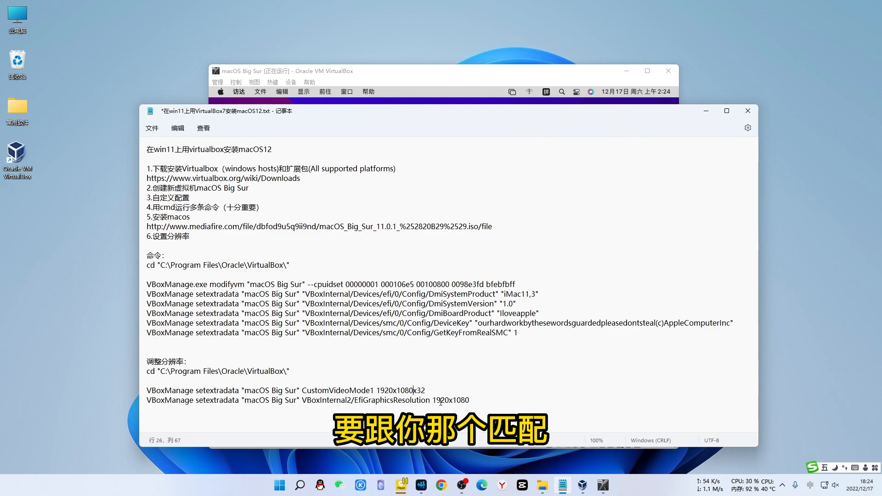
left_click(445, 263)
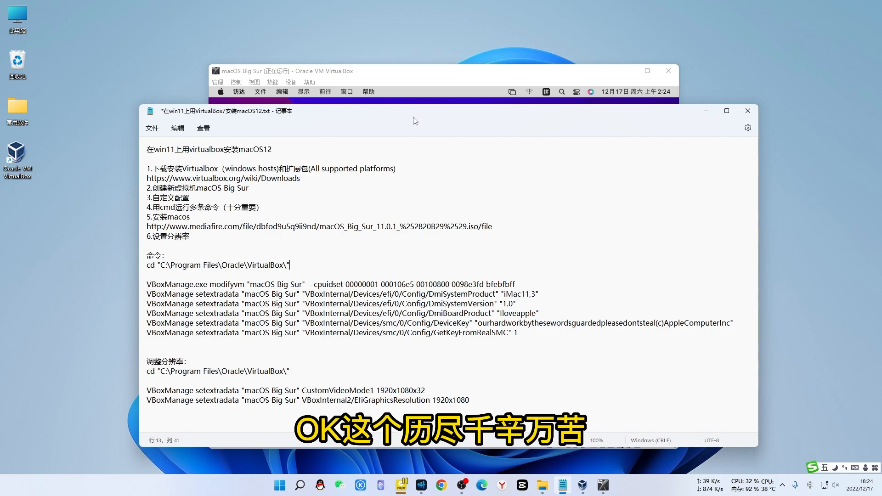
Minimize Notepad to reveal the running macOS guest in VirtualBox
left_click(707, 111)
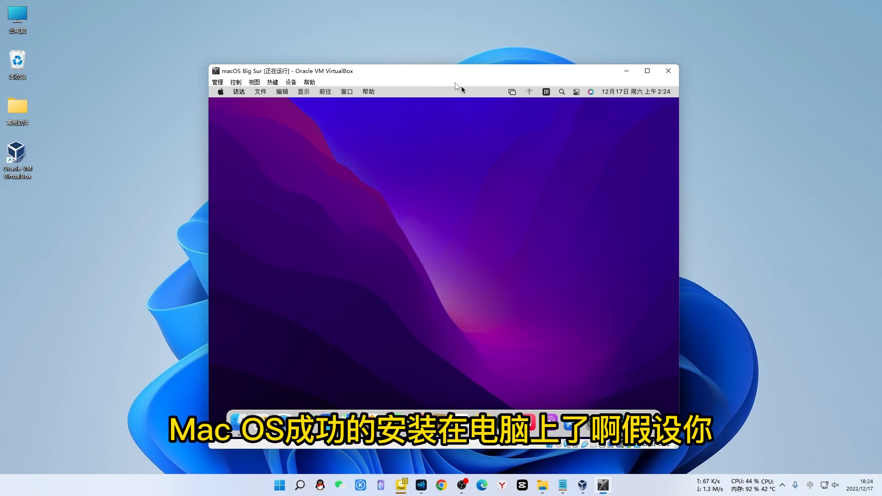